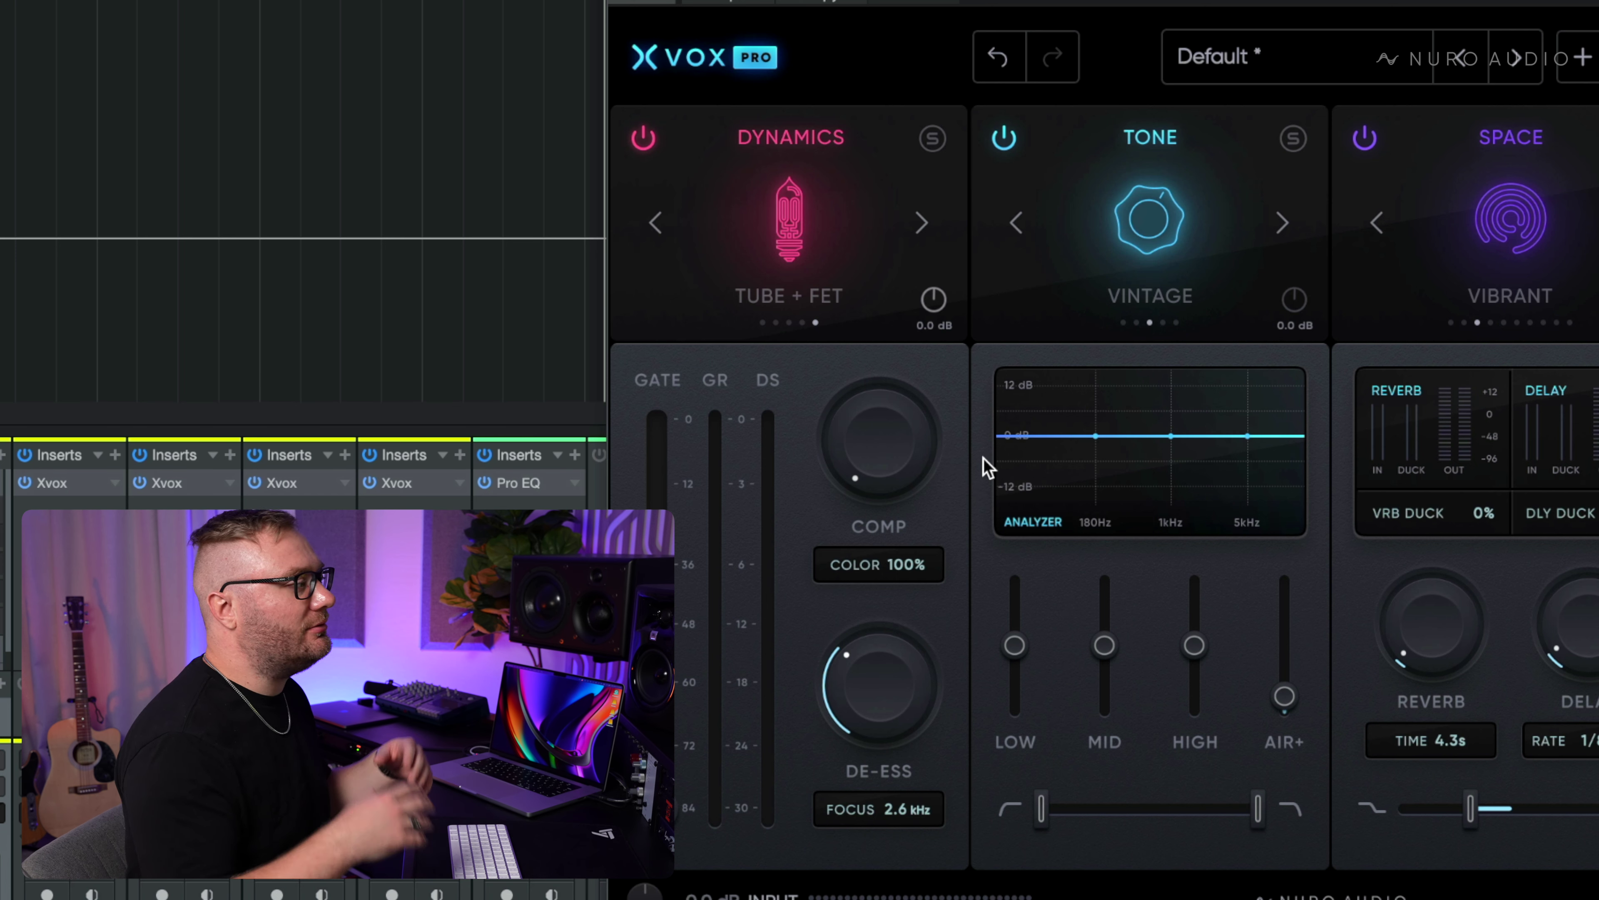
# Try a cut and then a 25% boost on the Tone module's Low band, resetting it to neutral each time.
pyautogui.moveTo(1015, 645); pyautogui.dragTo(1021, 678)
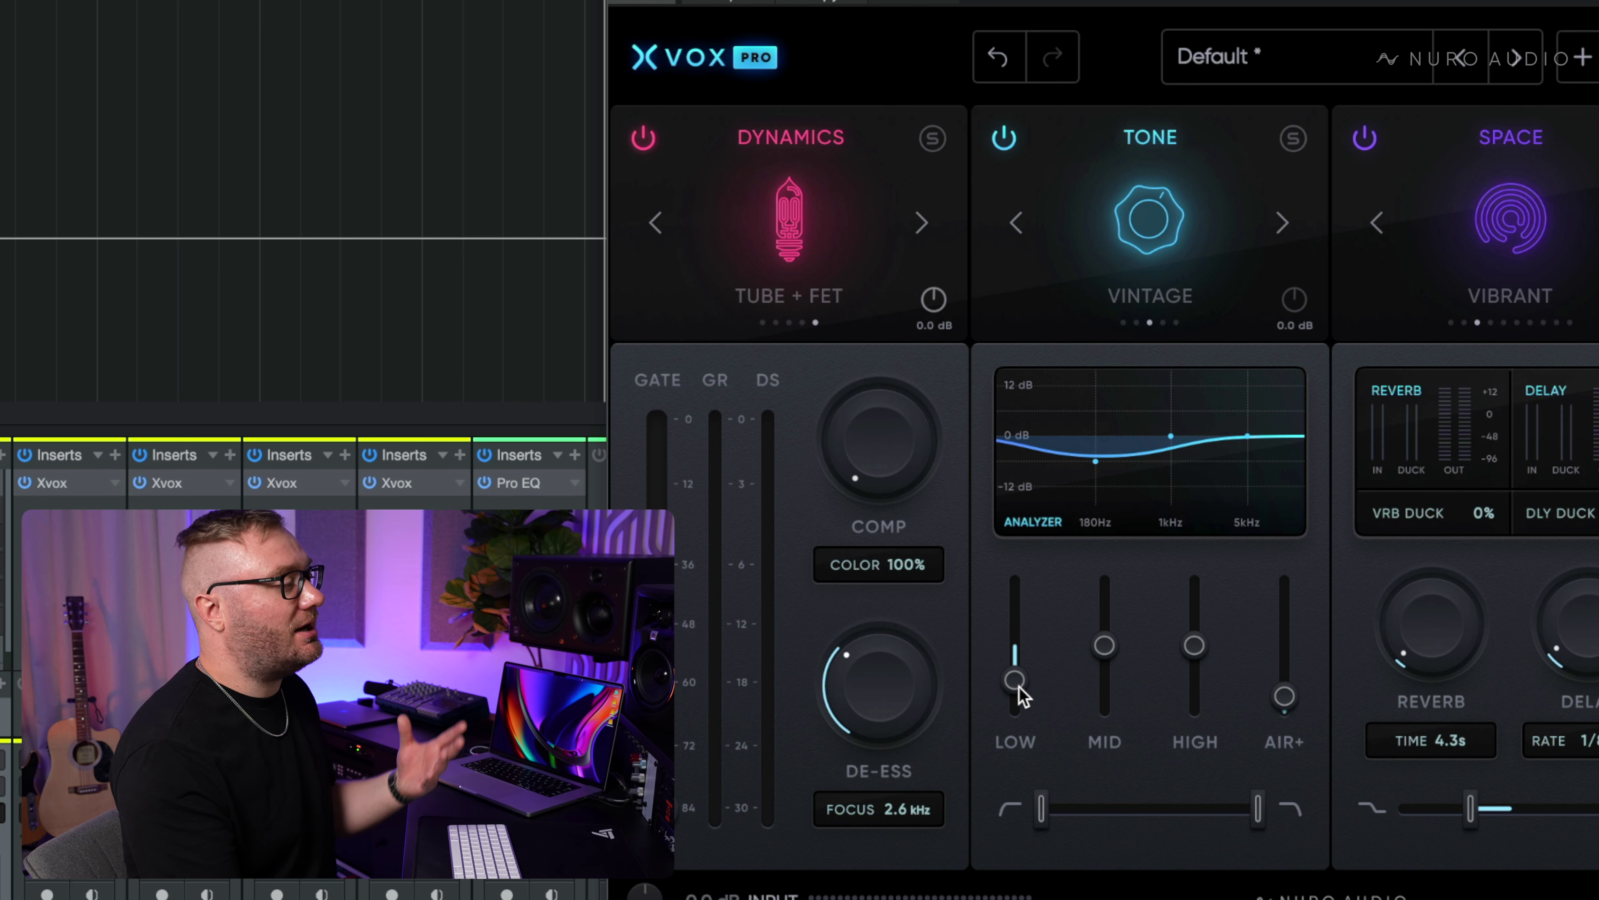
pyautogui.moveTo(1018, 684); pyautogui.dragTo(1017, 673)
pyautogui.doubleClick(1020, 679)
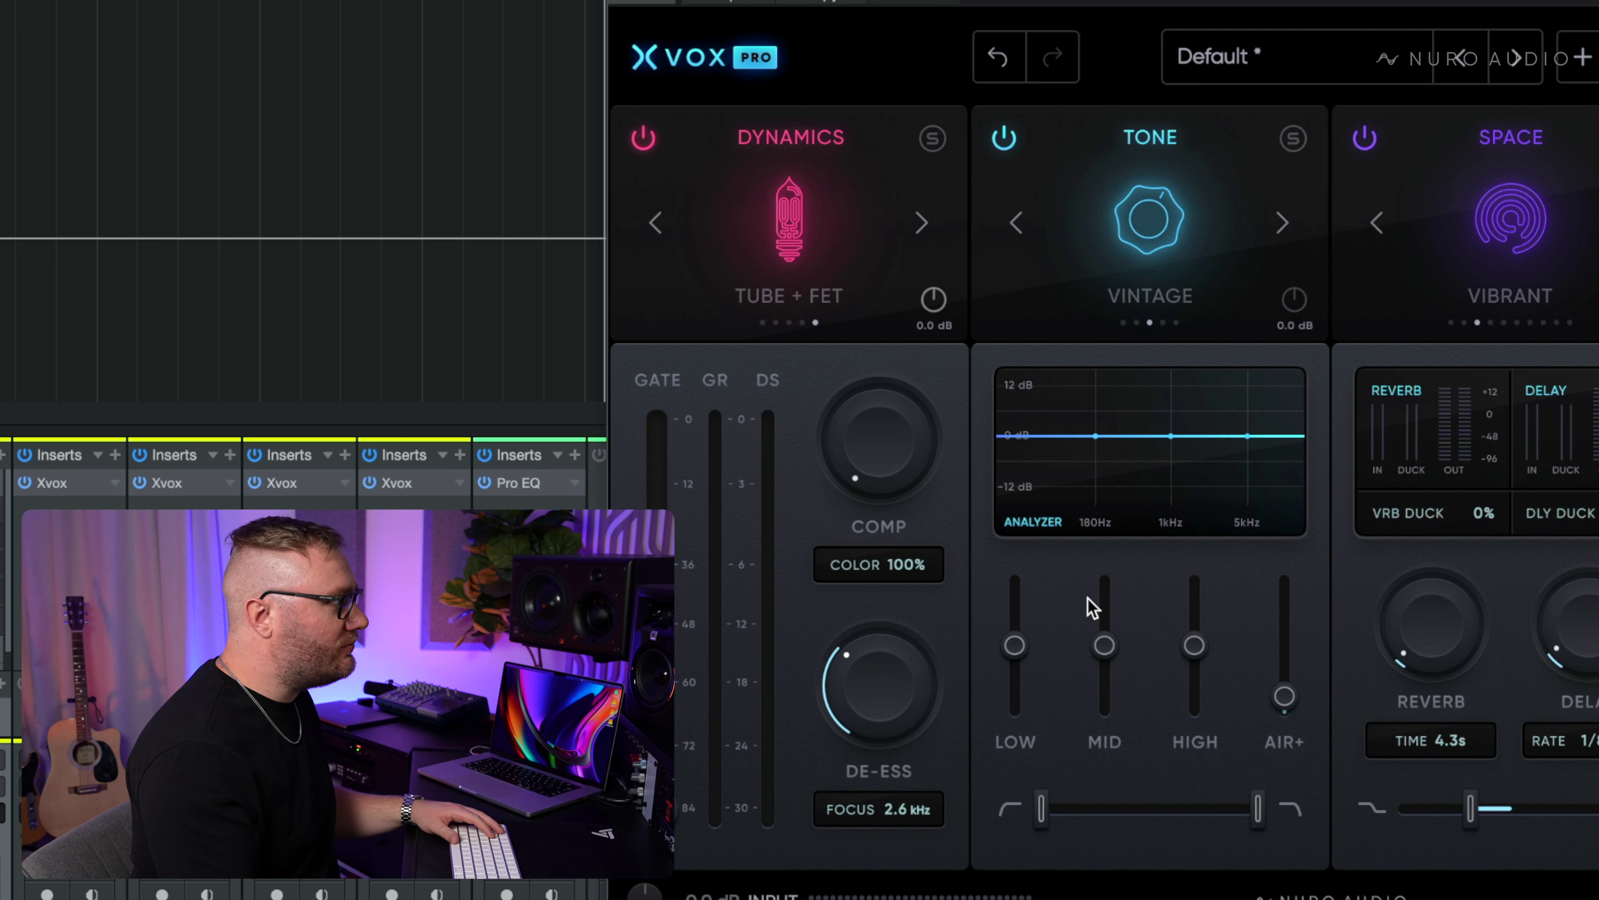
pyautogui.moveTo(1016, 651); pyautogui.dragTo(1033, 640)
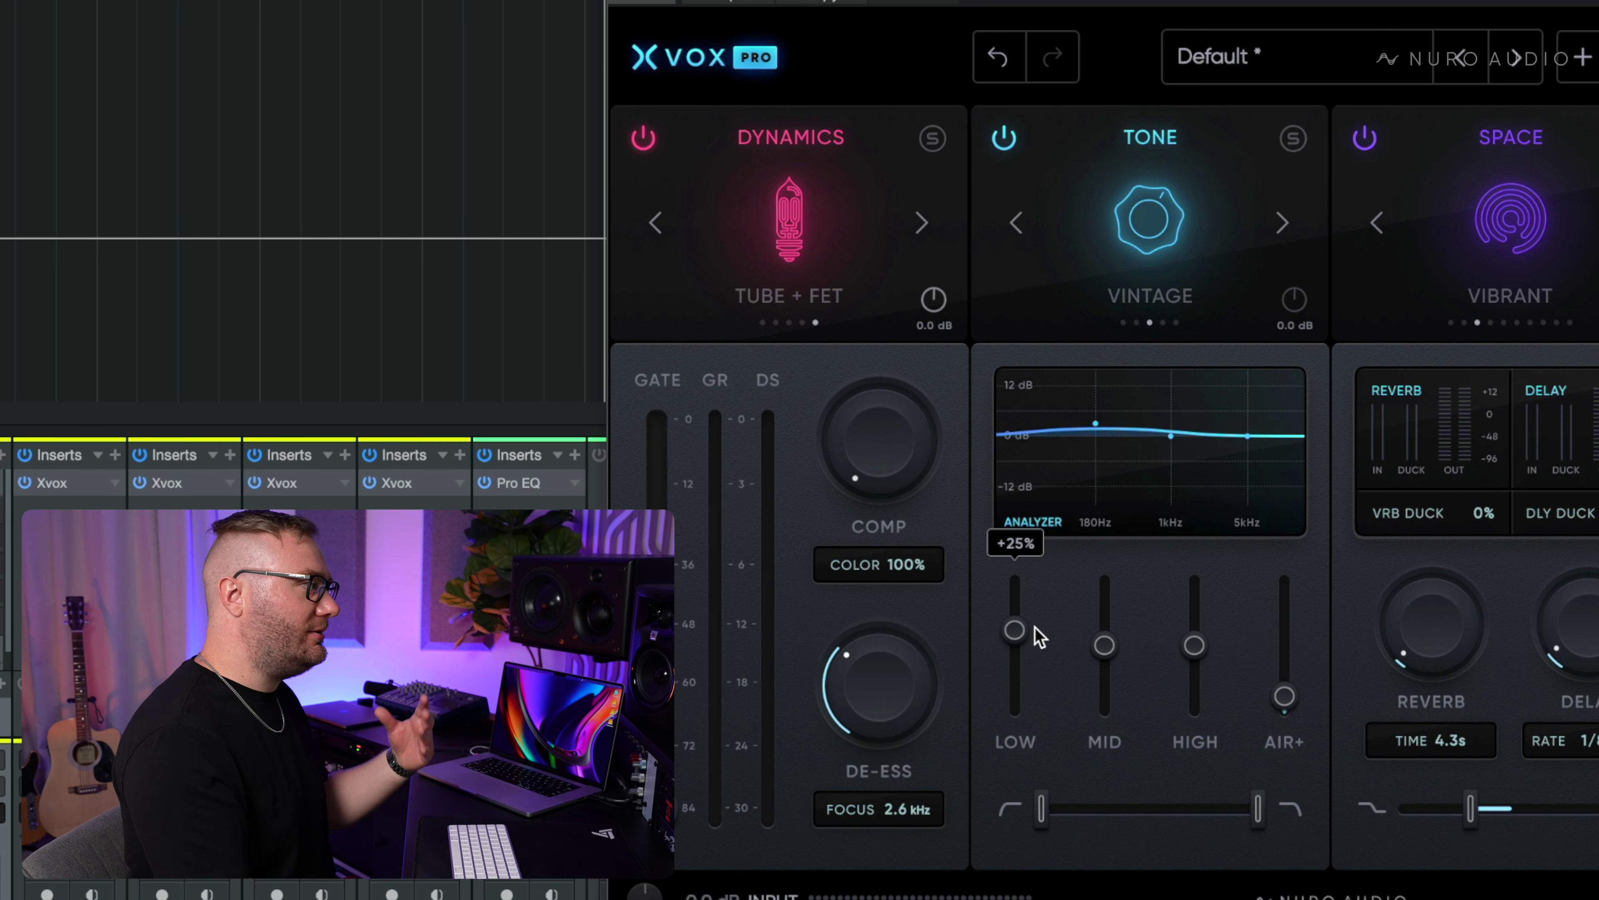
pyautogui.doubleClick(1016, 630)
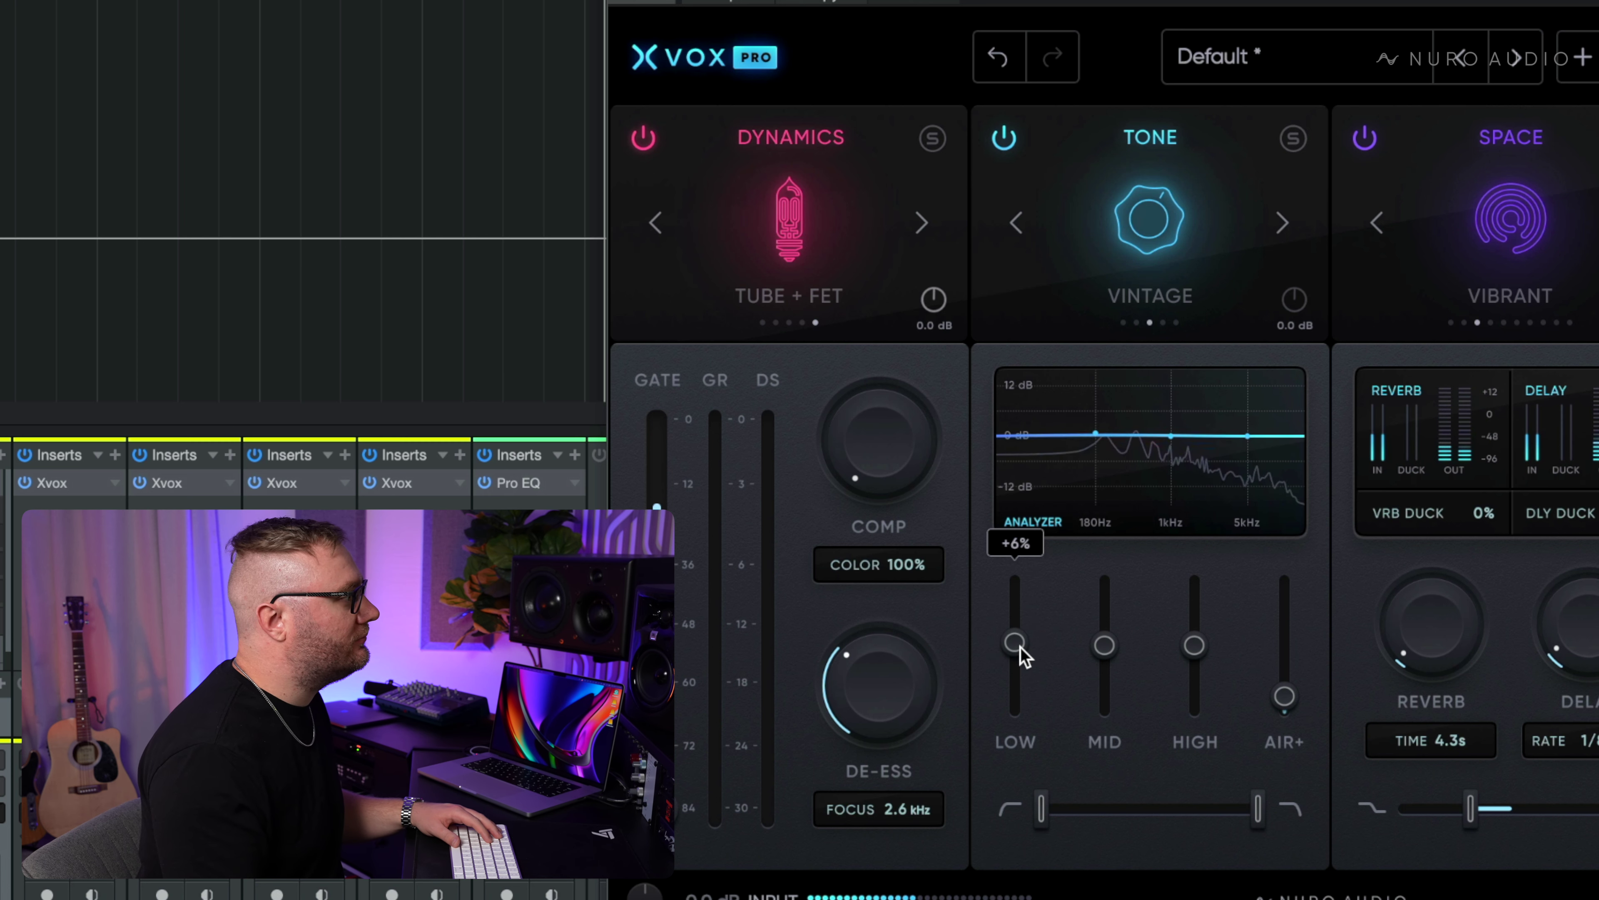
# Boost the Tone module's Low band to about 58% and cut the Mid band, shifting the mid frequency slightly lower.
pyautogui.moveTo(1033, 636); pyautogui.dragTo(1105, 678)
pyautogui.press('space')
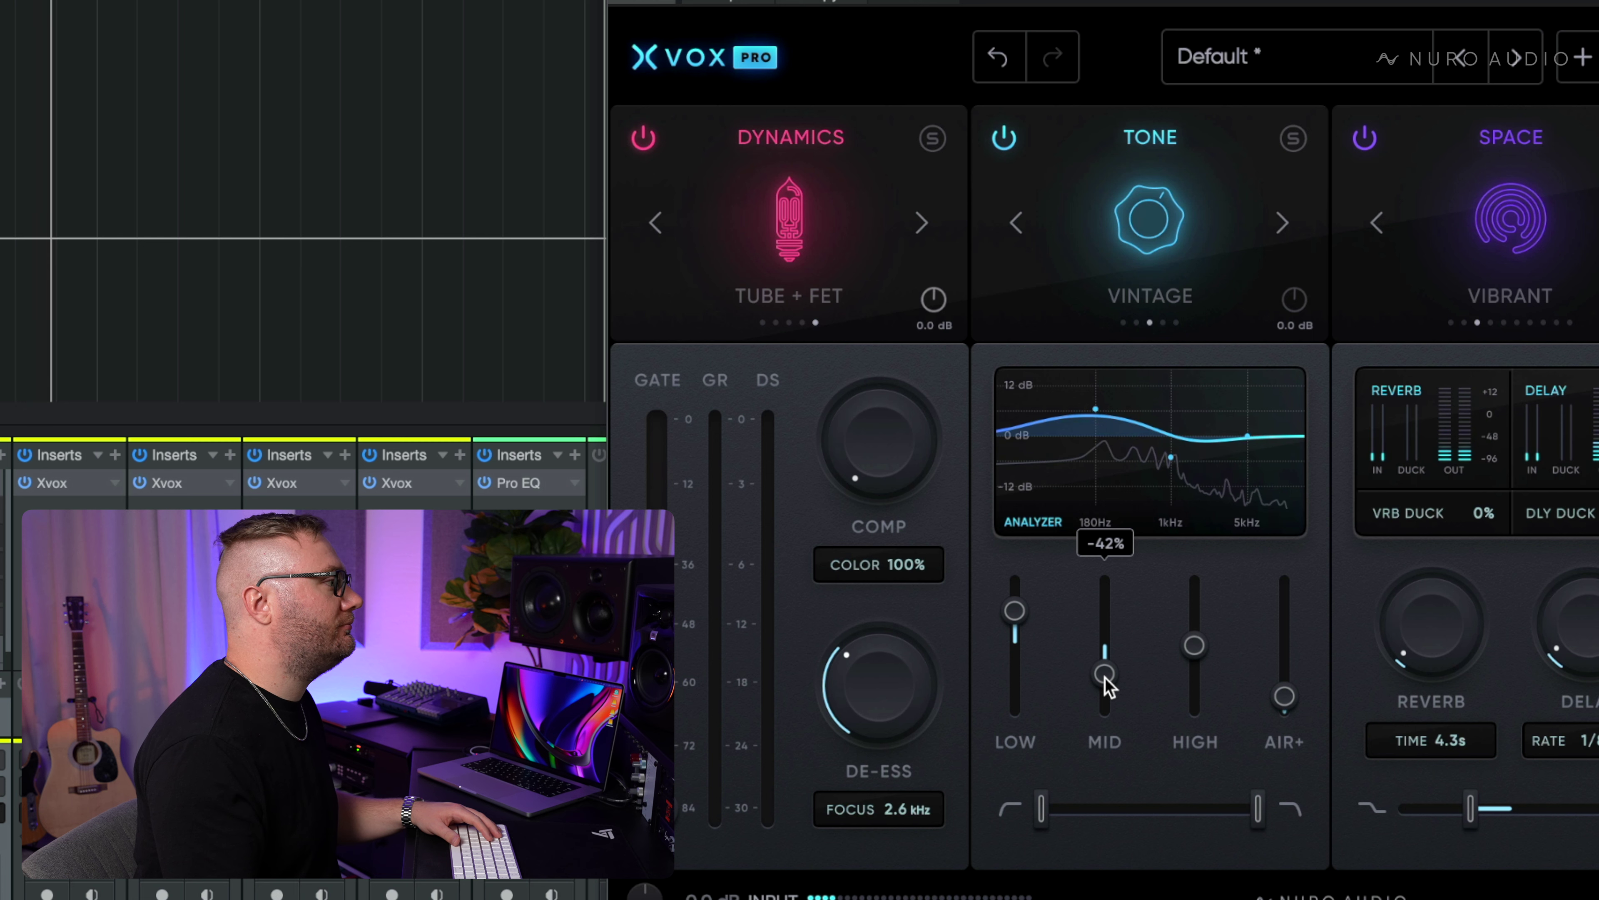
pyautogui.moveTo(1170, 457); pyautogui.dragTo(1149, 466)
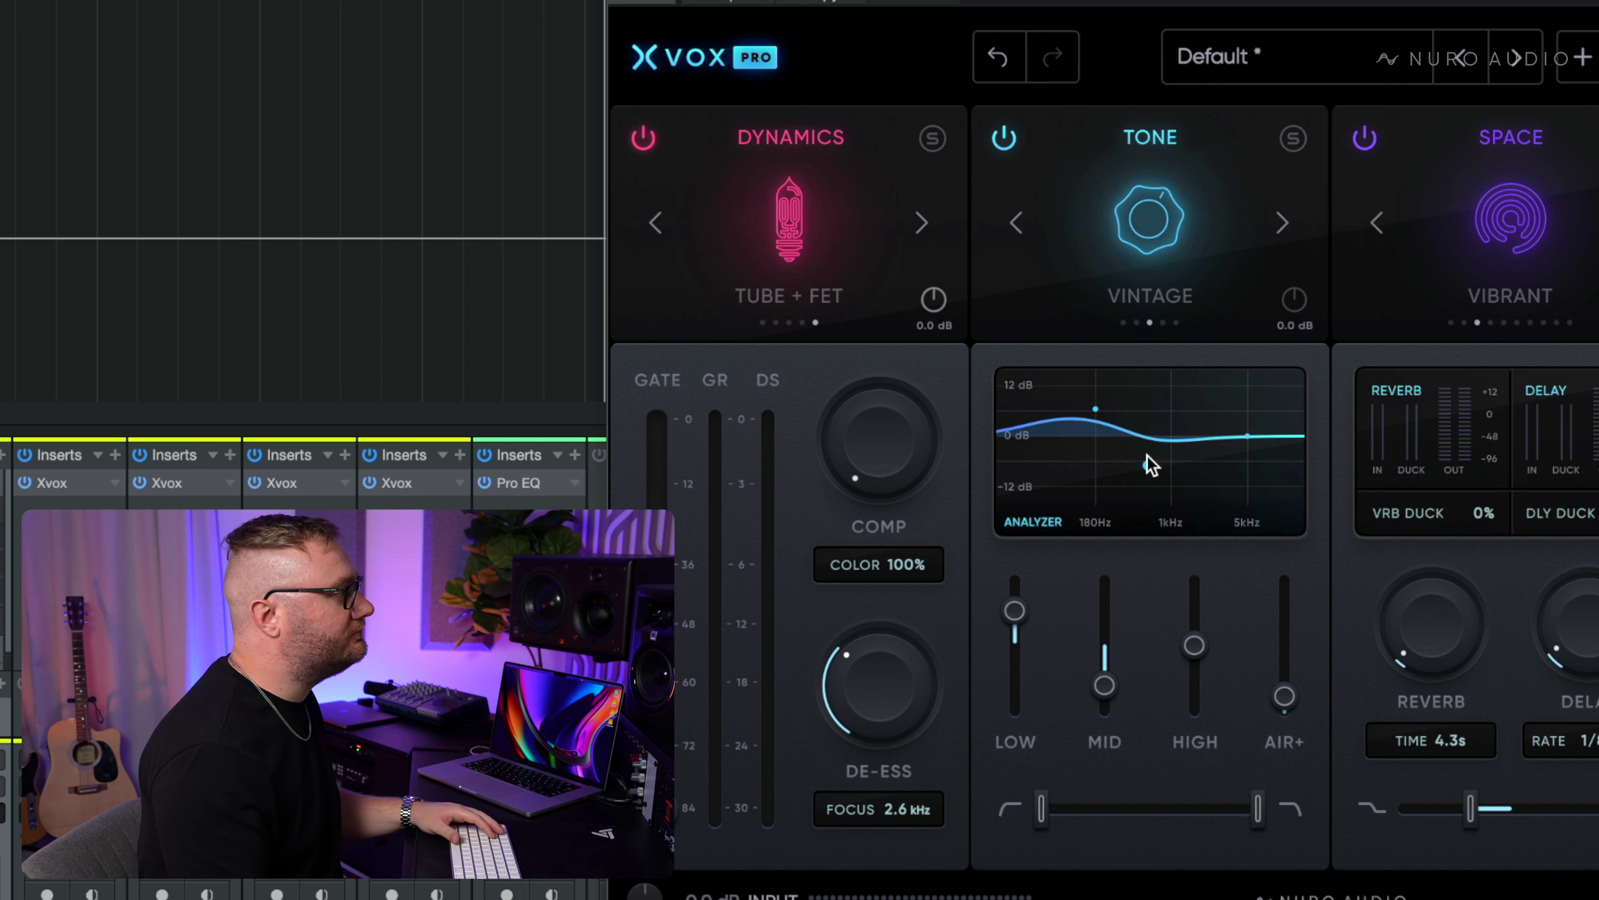
# Compare the vocal with the Tone module off and on during playback, and shift the low band's frequency to -37%.
pyautogui.press('space')
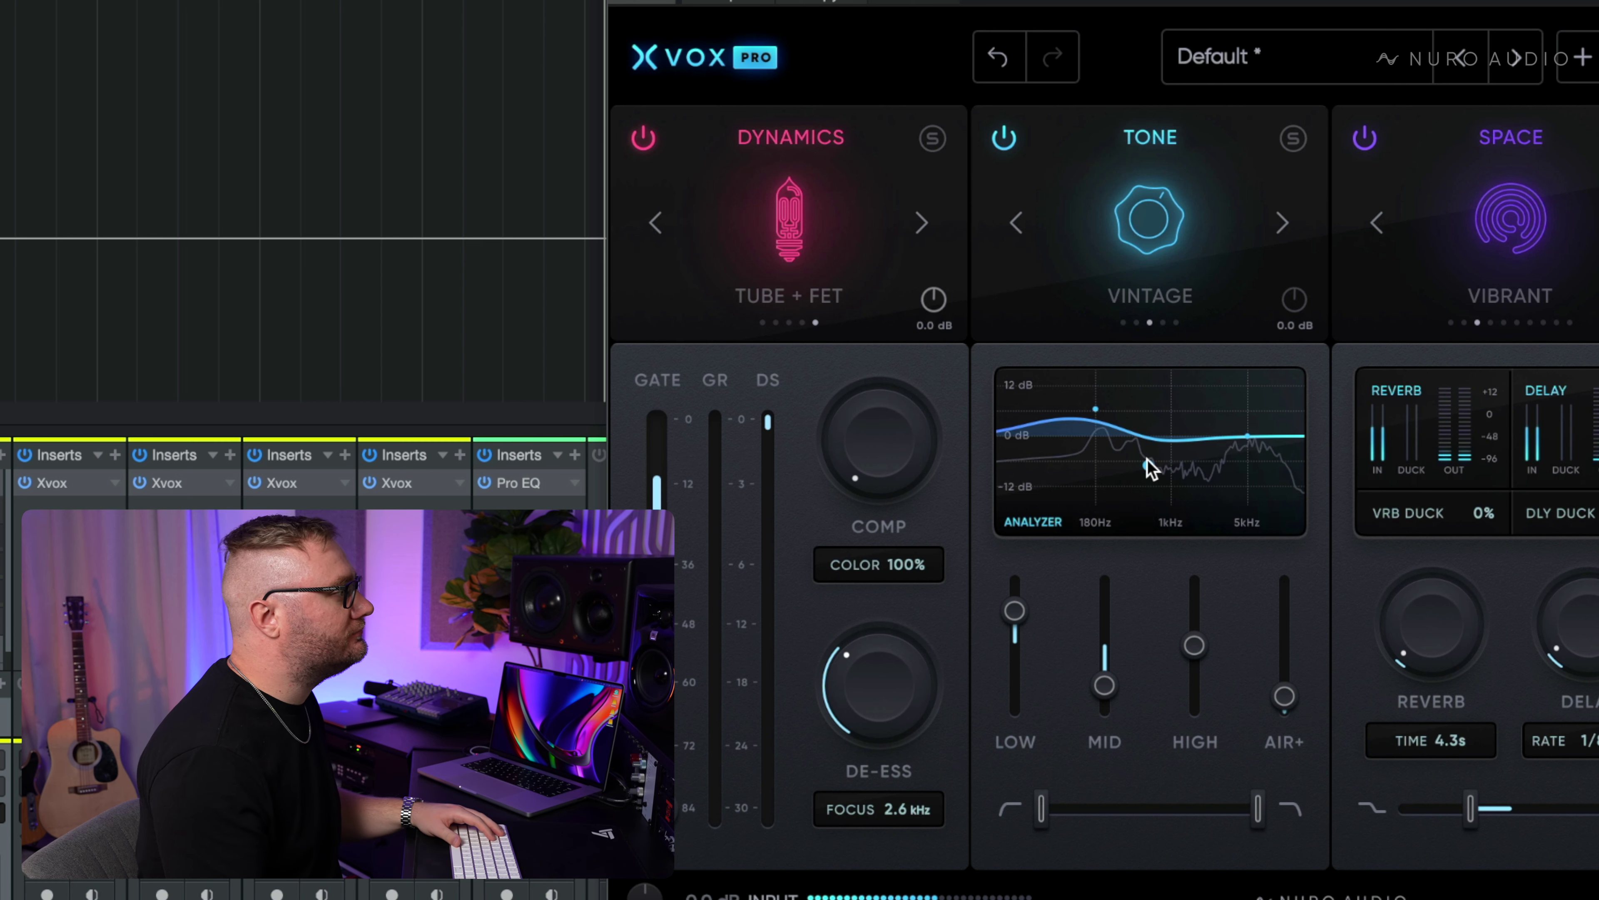
pyautogui.click(1002, 140)
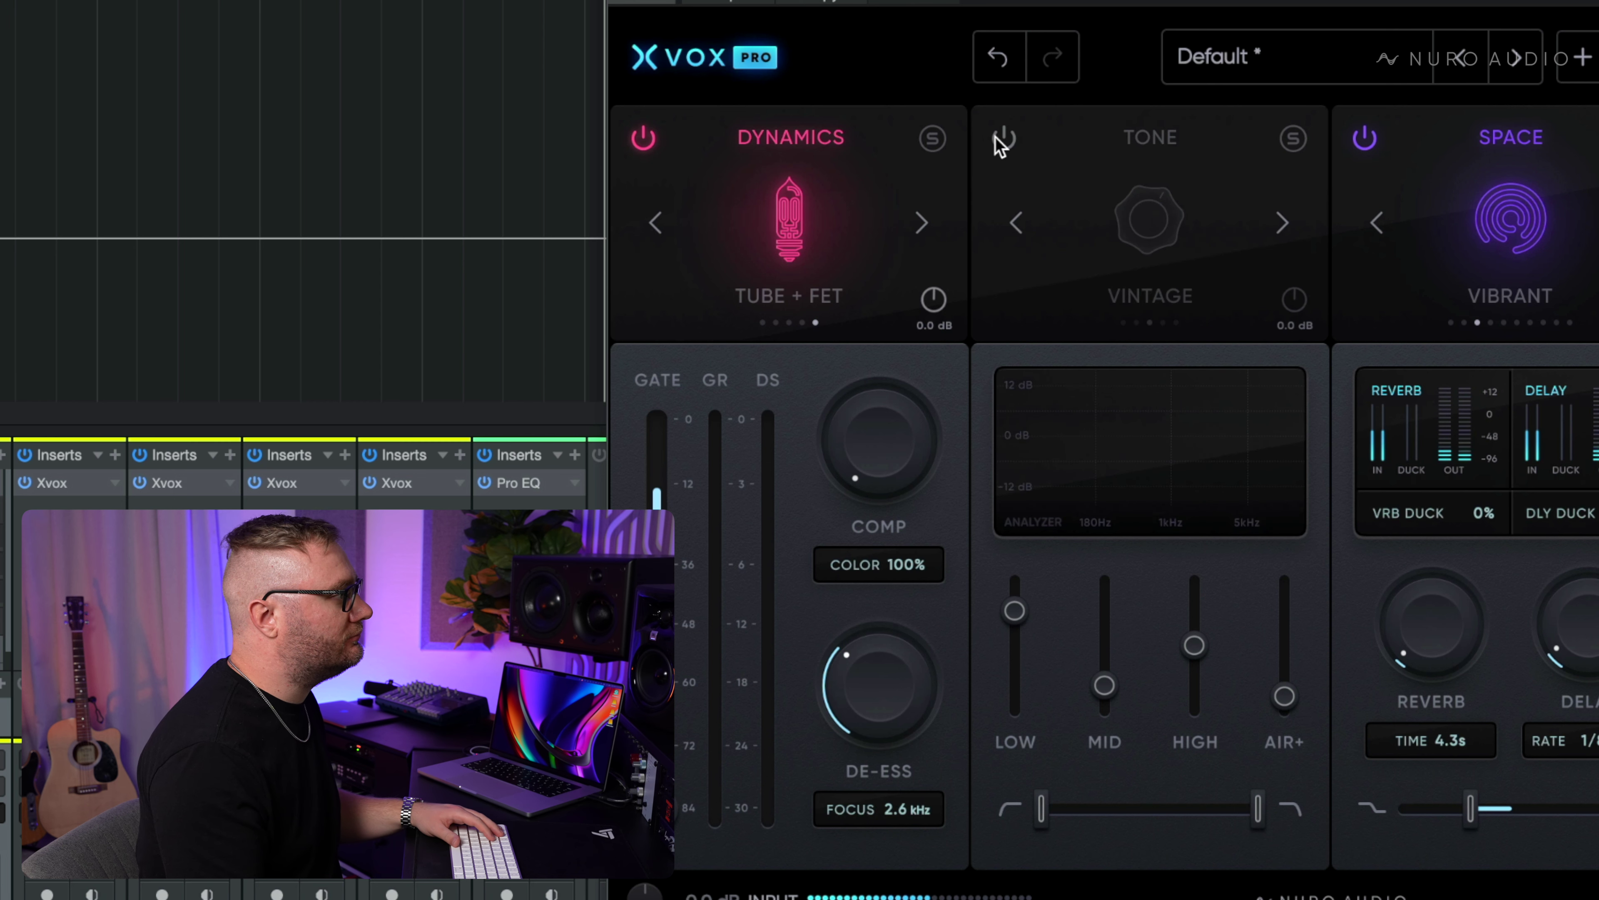
pyautogui.click(1004, 140)
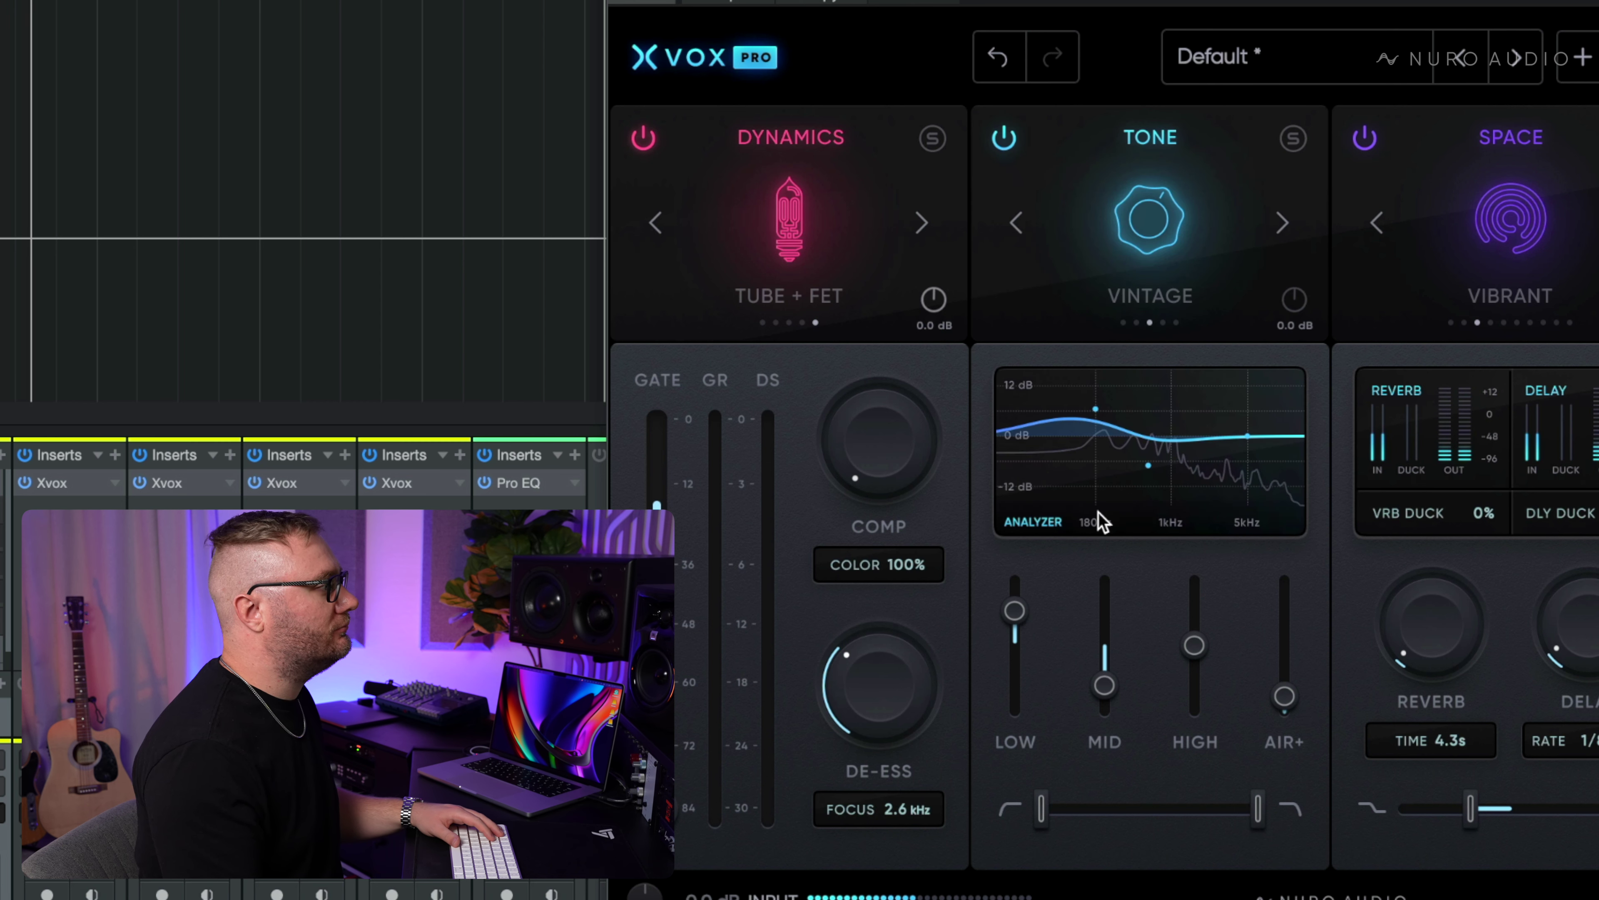
pyautogui.moveTo(1095, 414); pyautogui.dragTo(1071, 409)
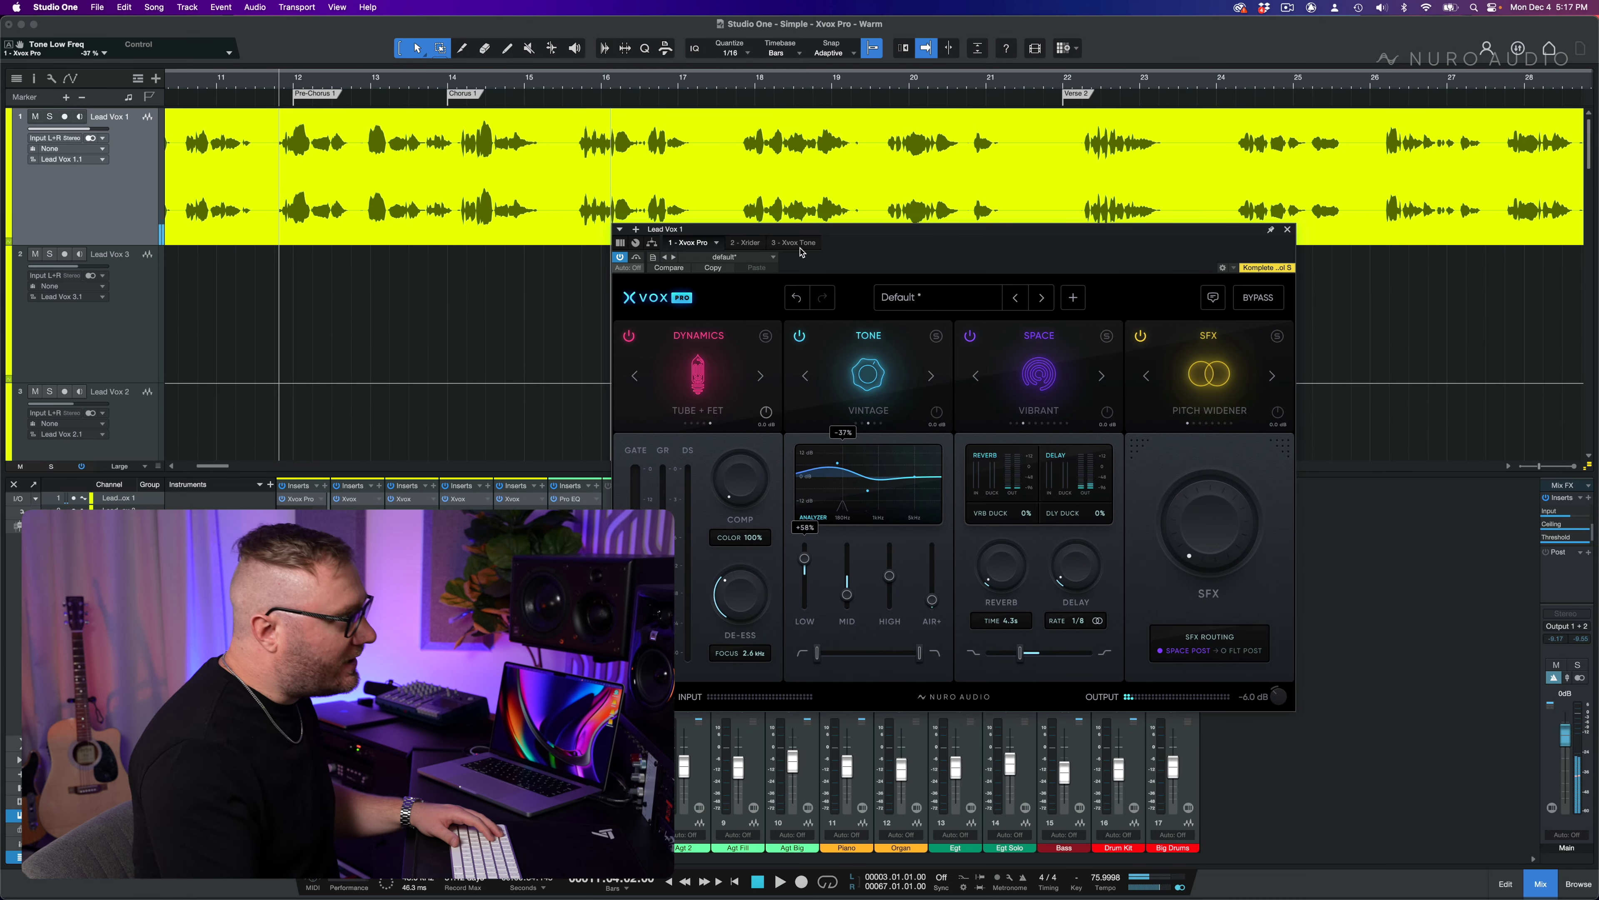
# In the Xvox Tone insert, boost the Low band to about 46%, cut the Mid band and slightly raise the High band.
pyautogui.click(798, 247)
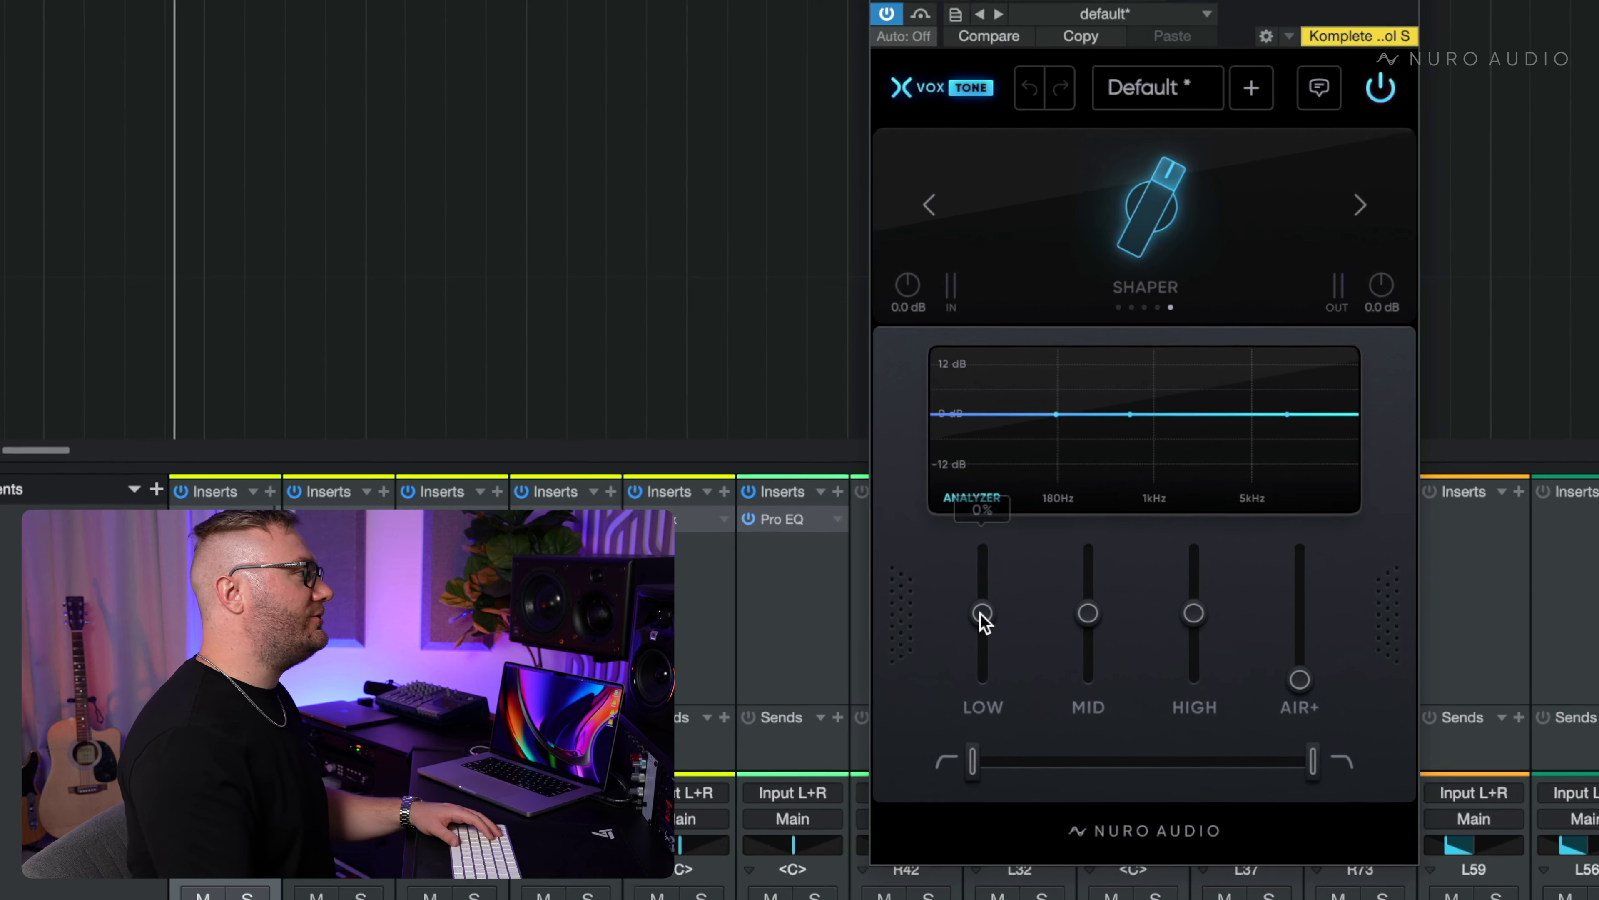
pyautogui.moveTo(666, 544); pyautogui.dragTo(667, 537)
pyautogui.moveTo(994, 601); pyautogui.dragTo(994, 587)
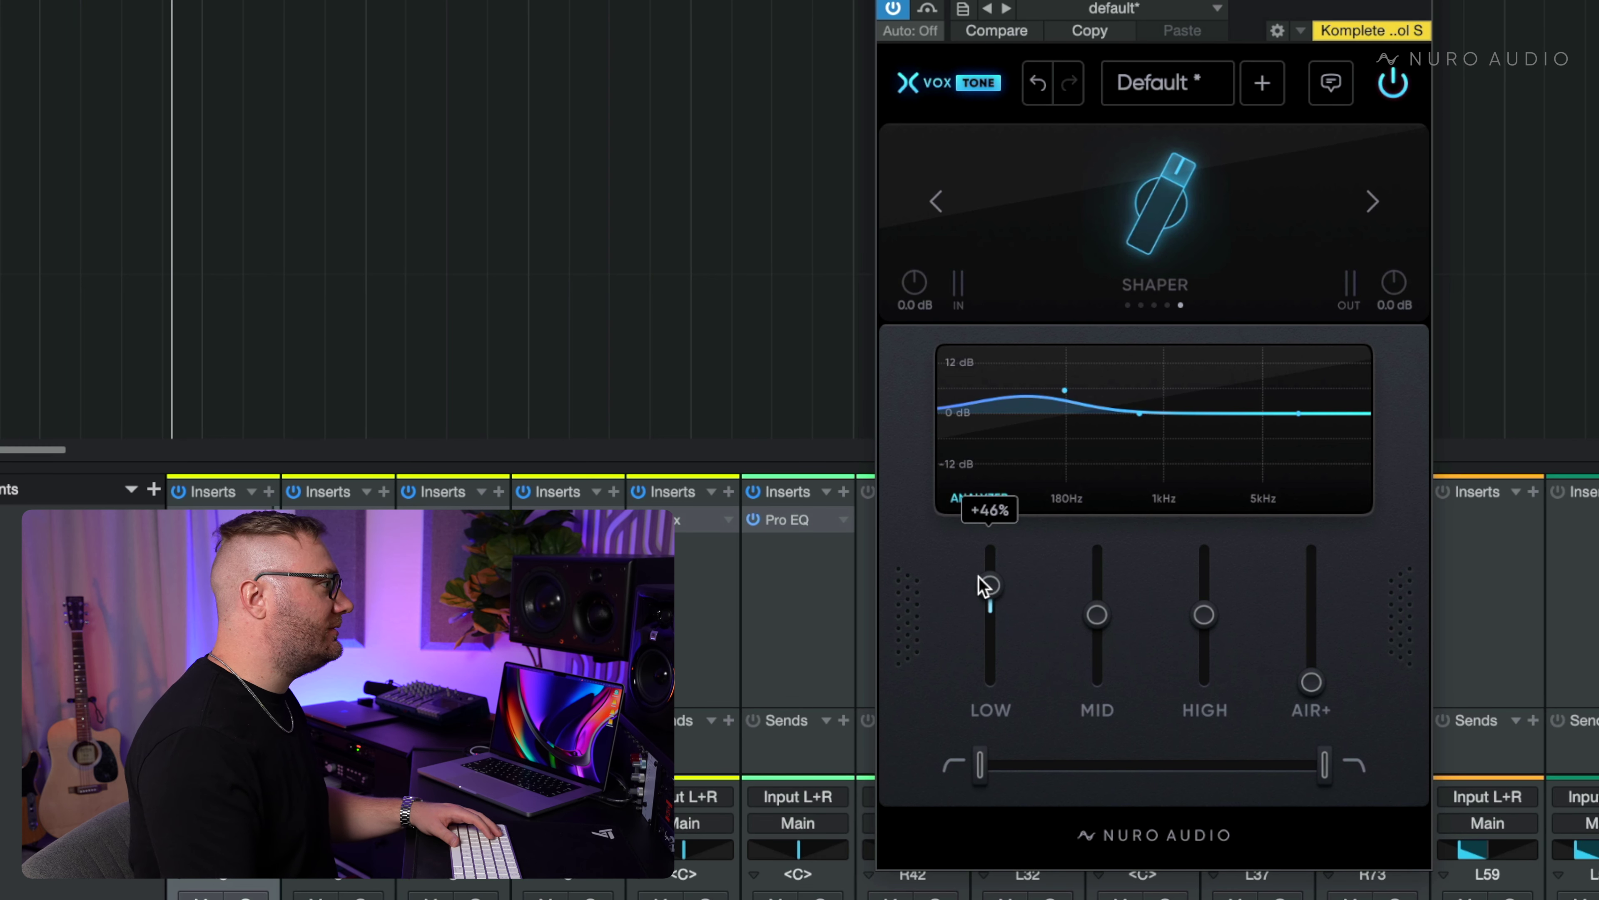
pyautogui.moveTo(994, 587)
pyautogui.mouseDown()
pyautogui.moveTo(998, 547)
pyautogui.moveTo(993, 587)
pyautogui.mouseUp()
pyautogui.moveTo(1097, 614); pyautogui.dragTo(1094, 646)
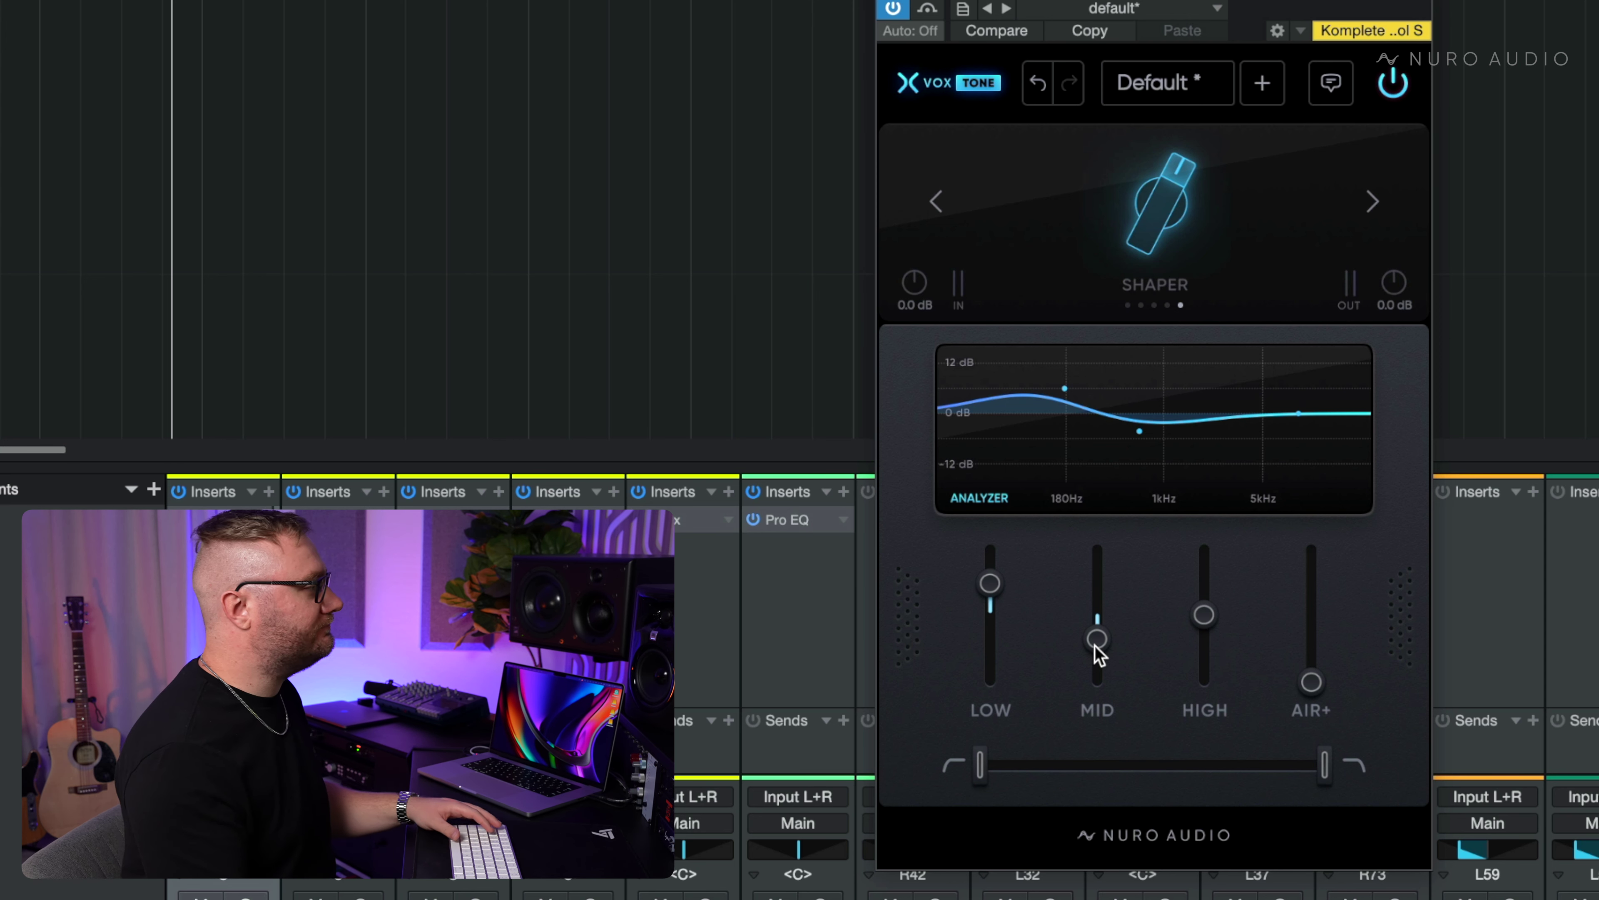
pyautogui.press('space')
pyautogui.moveTo(1209, 611)
pyautogui.mouseDown()
pyautogui.moveTo(1222, 577)
pyautogui.moveTo(1207, 600)
pyautogui.mouseUp()
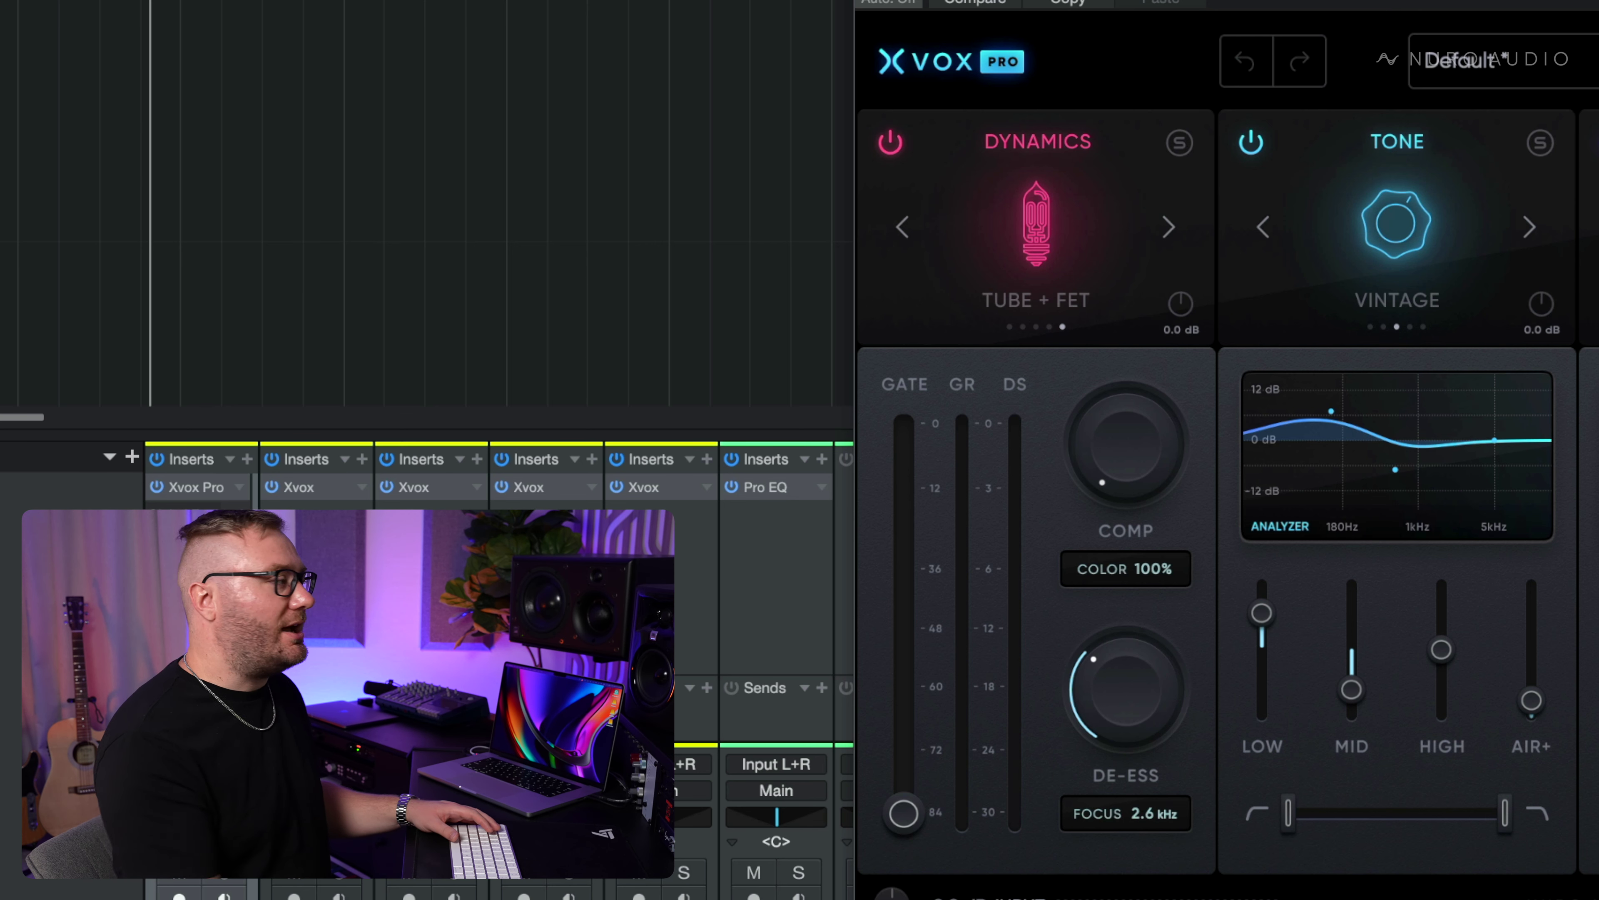
# In Xvox Pro, cycle through the Dynamics compressor models, including Opto + FET and VCA + FET, back to Tube + FET.
pyautogui.click(1171, 228)
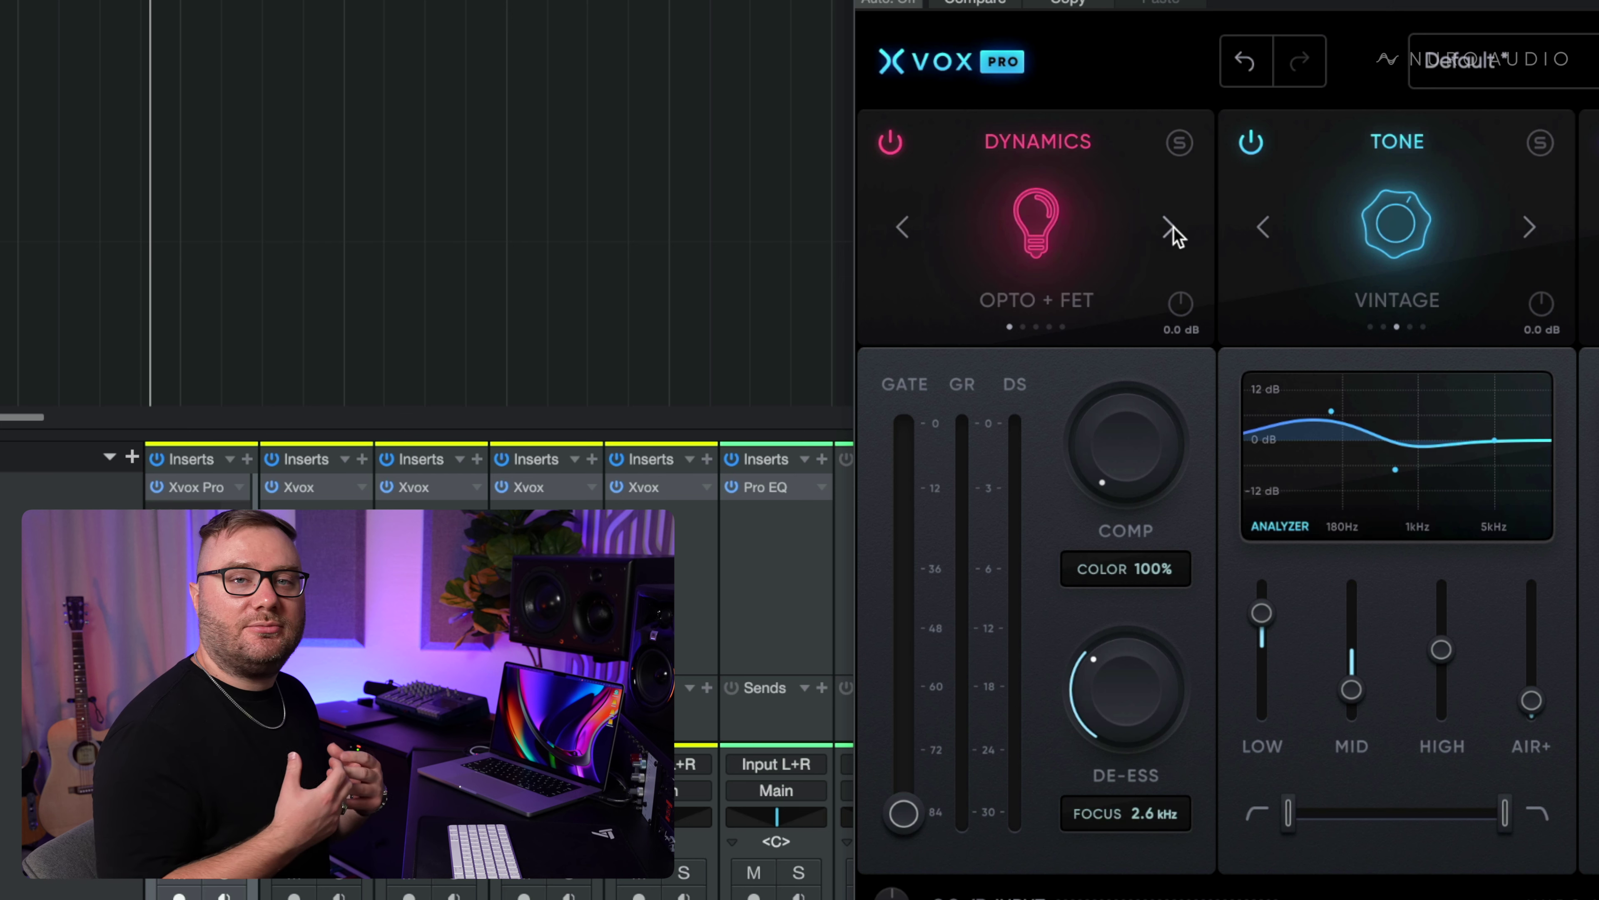
pyautogui.click(1171, 228)
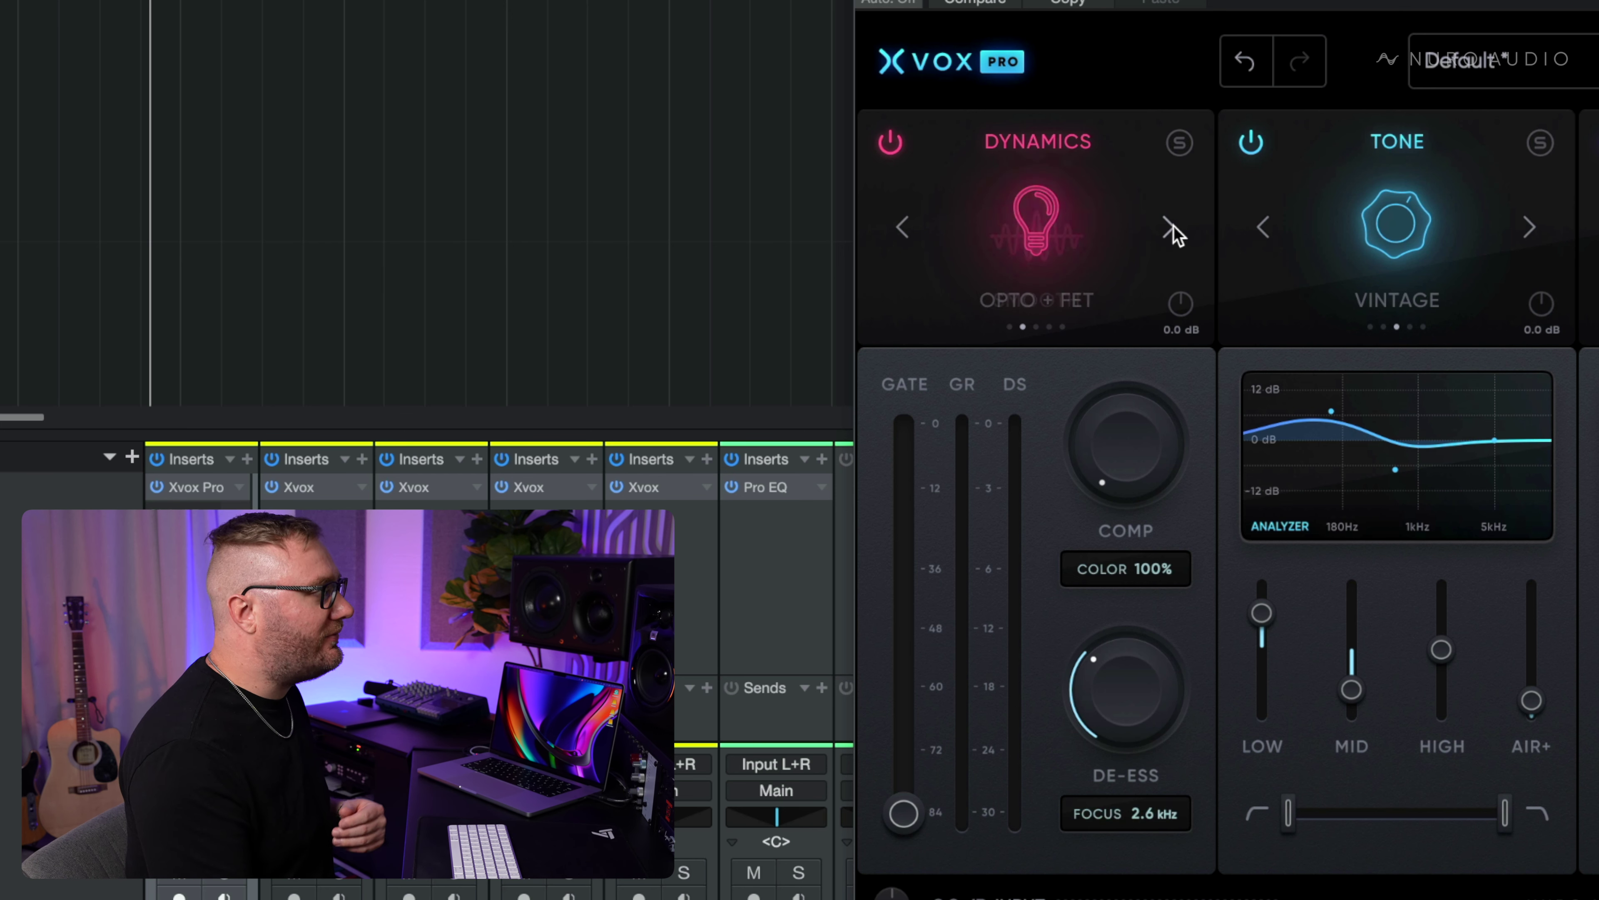
pyautogui.click(1171, 229)
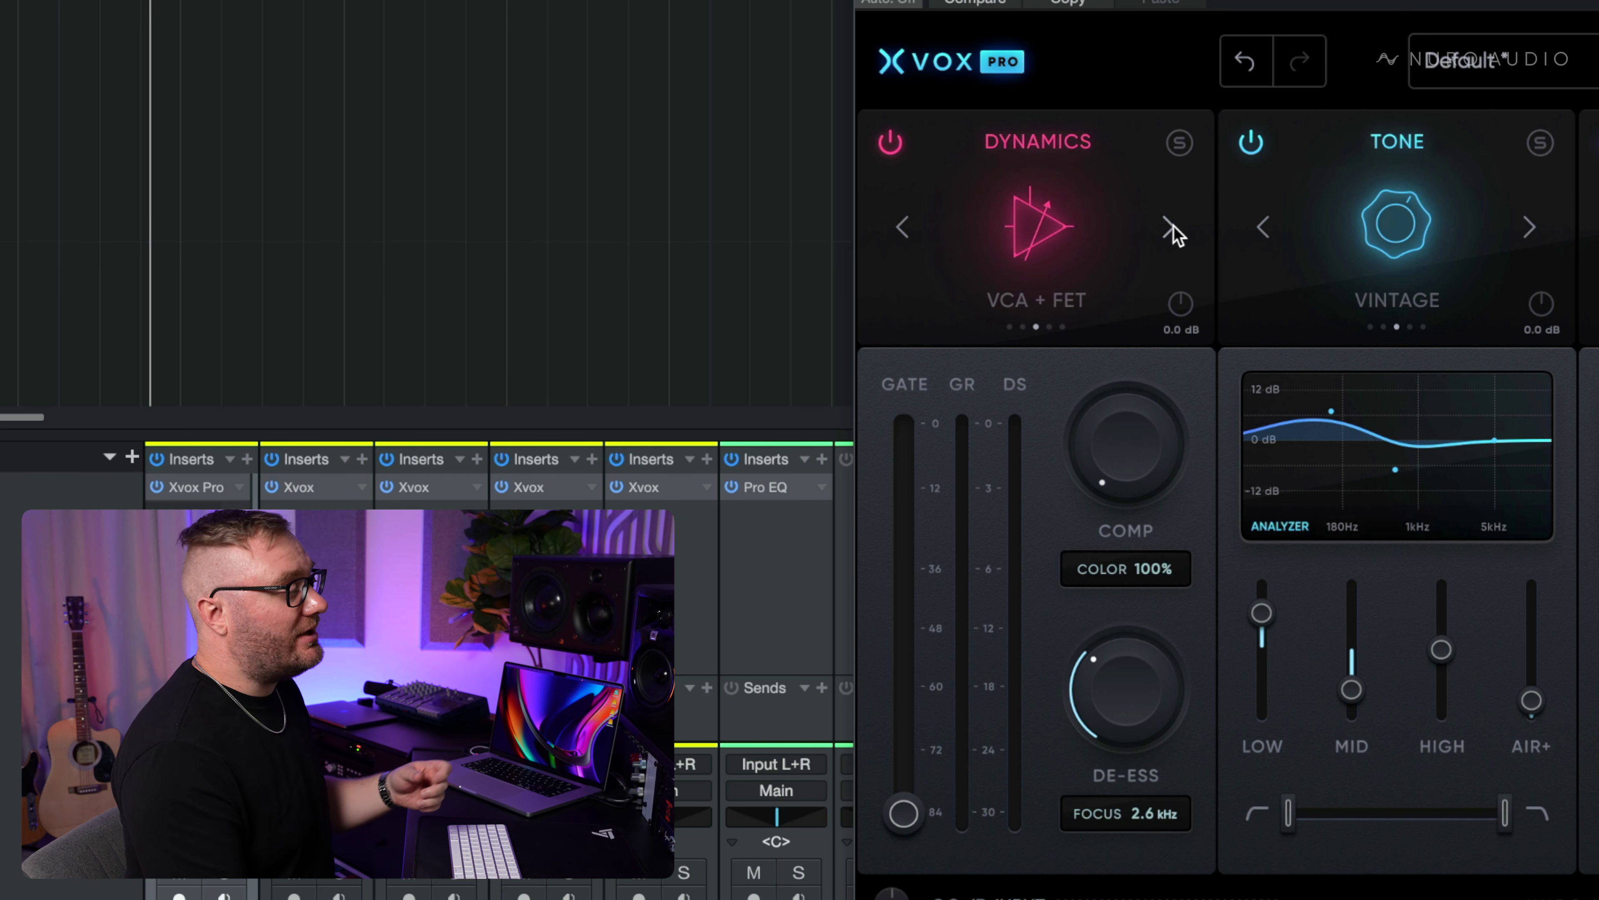
pyautogui.click(1172, 227)
pyautogui.click(1172, 227)
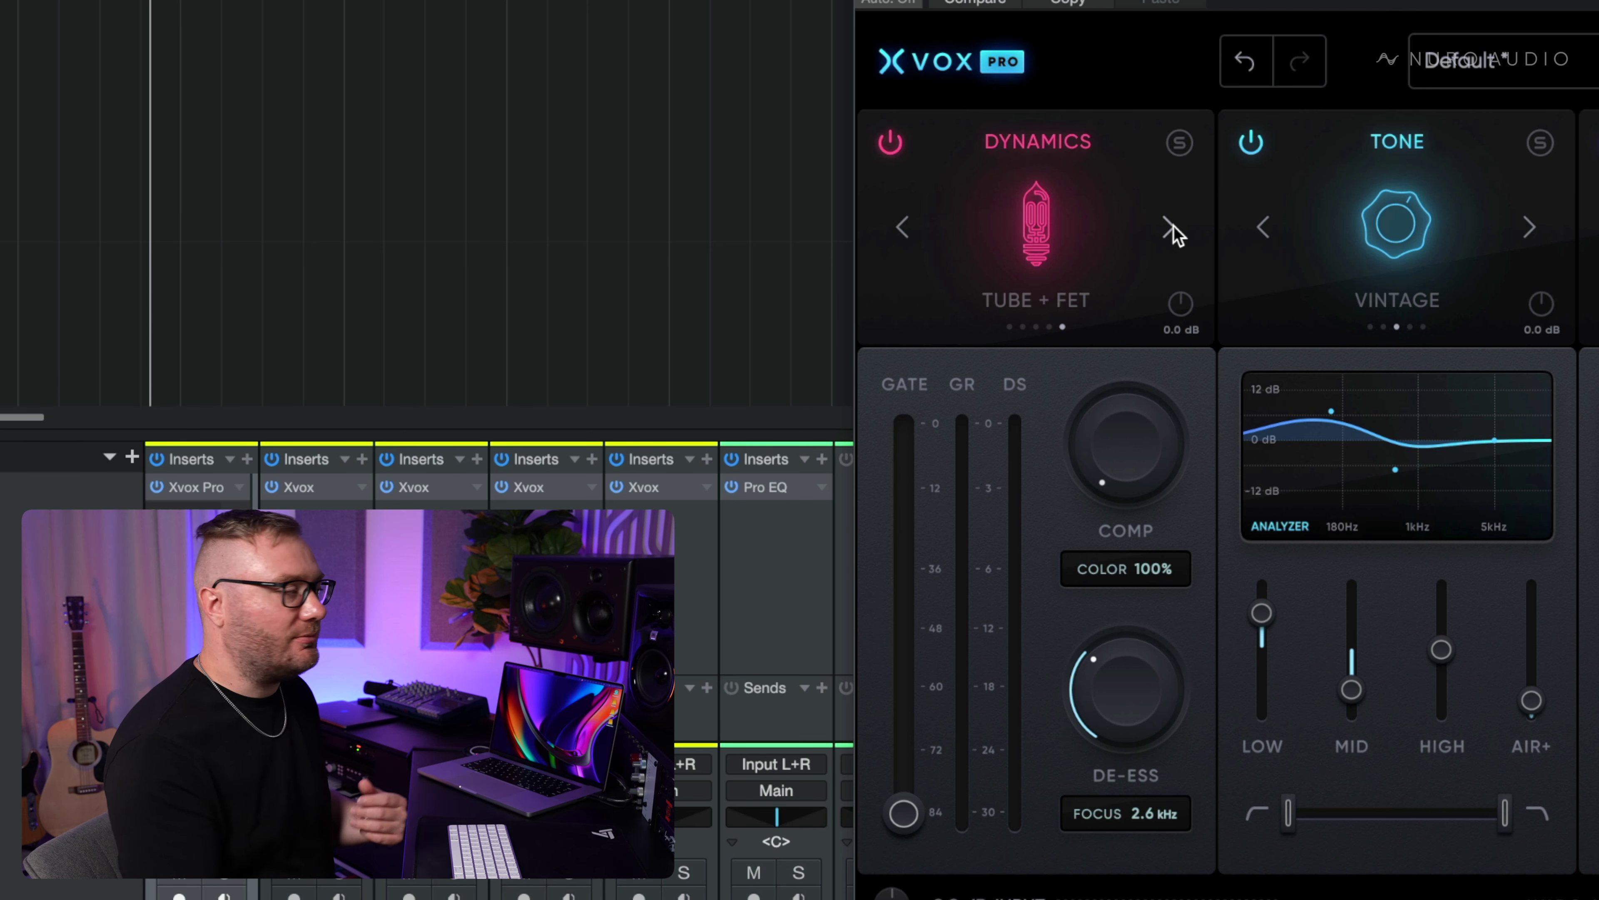
# Set the Dynamics compression to 32% and its color to 160% while the vocal plays.
pyautogui.moveTo(1124, 491); pyautogui.dragTo(1138, 356)
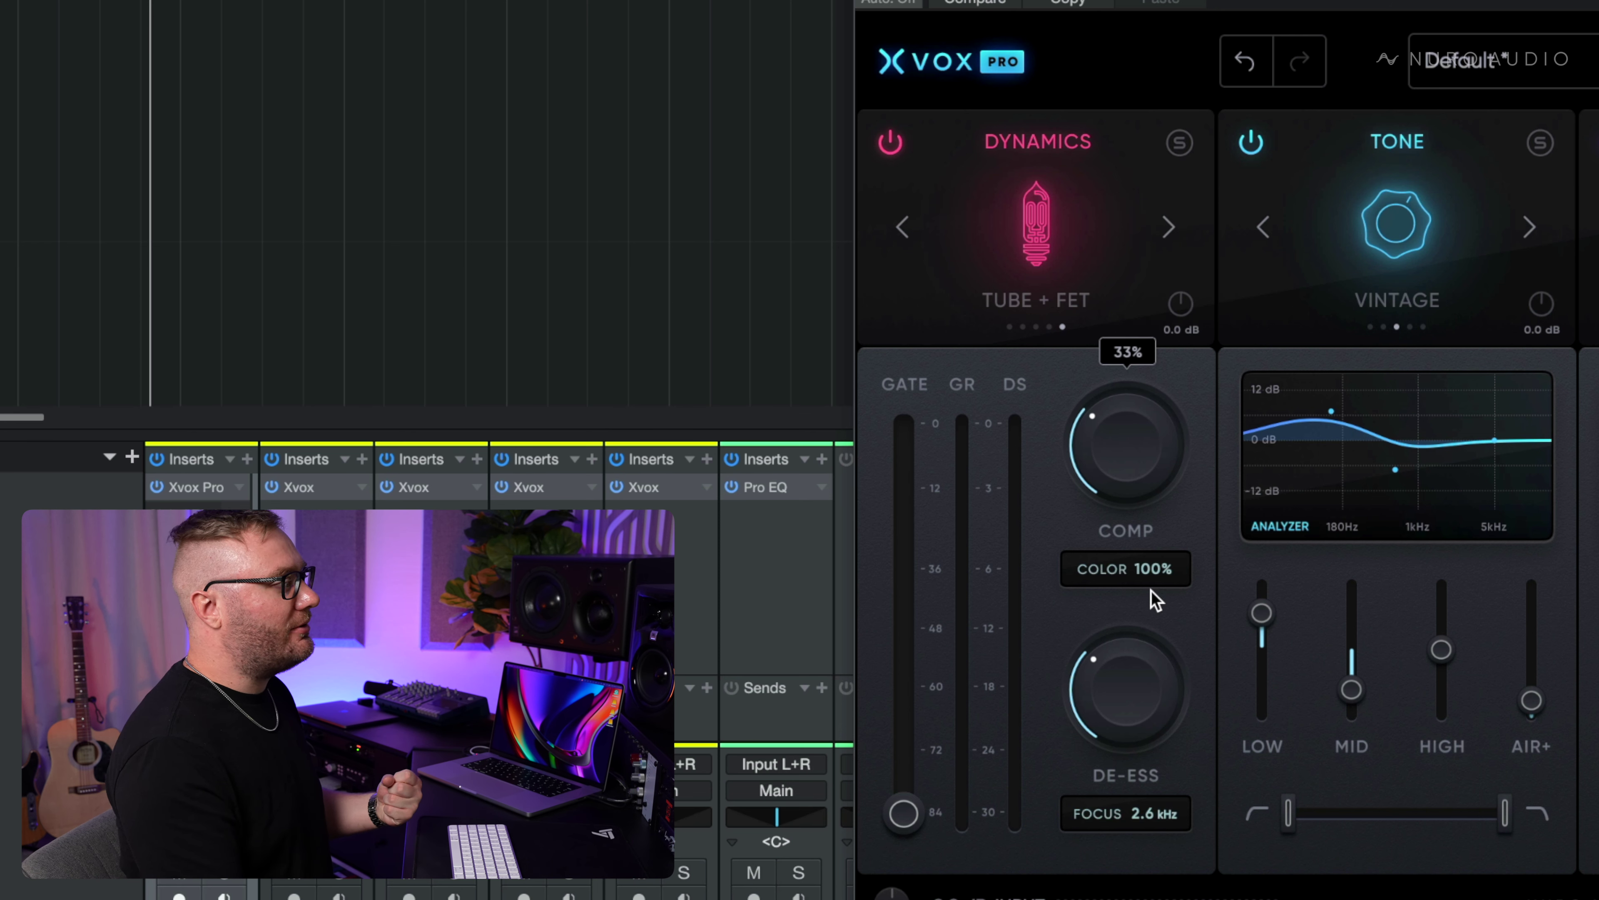
pyautogui.moveTo(1183, 517); pyautogui.dragTo(1190, 496)
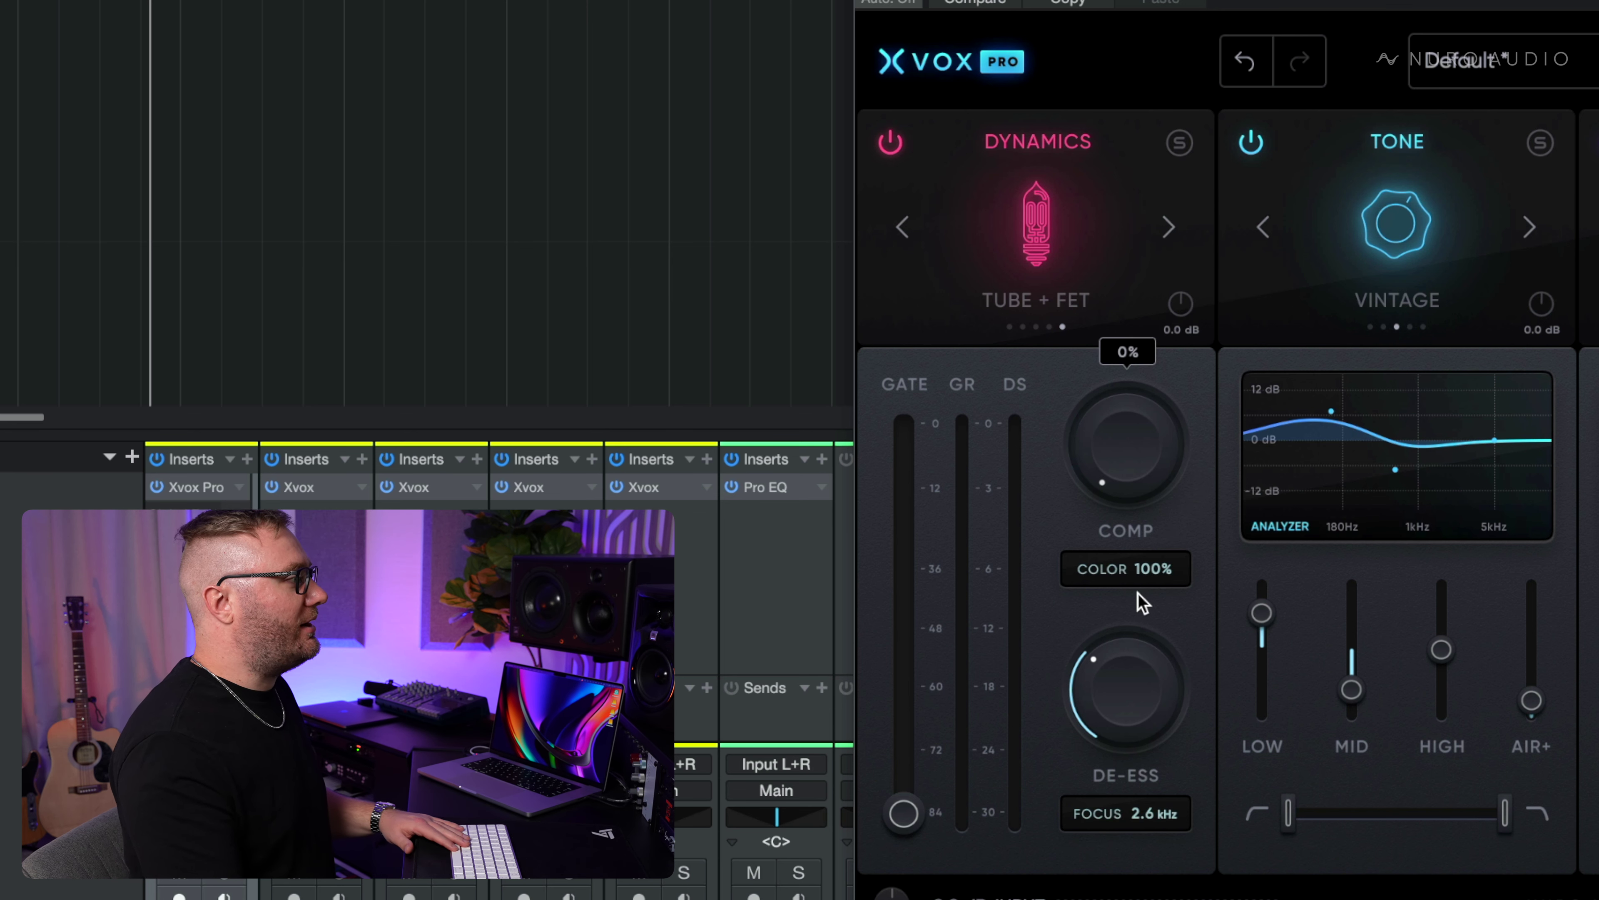
pyautogui.press('space')
pyautogui.moveTo(1183, 502); pyautogui.dragTo(1175, 289)
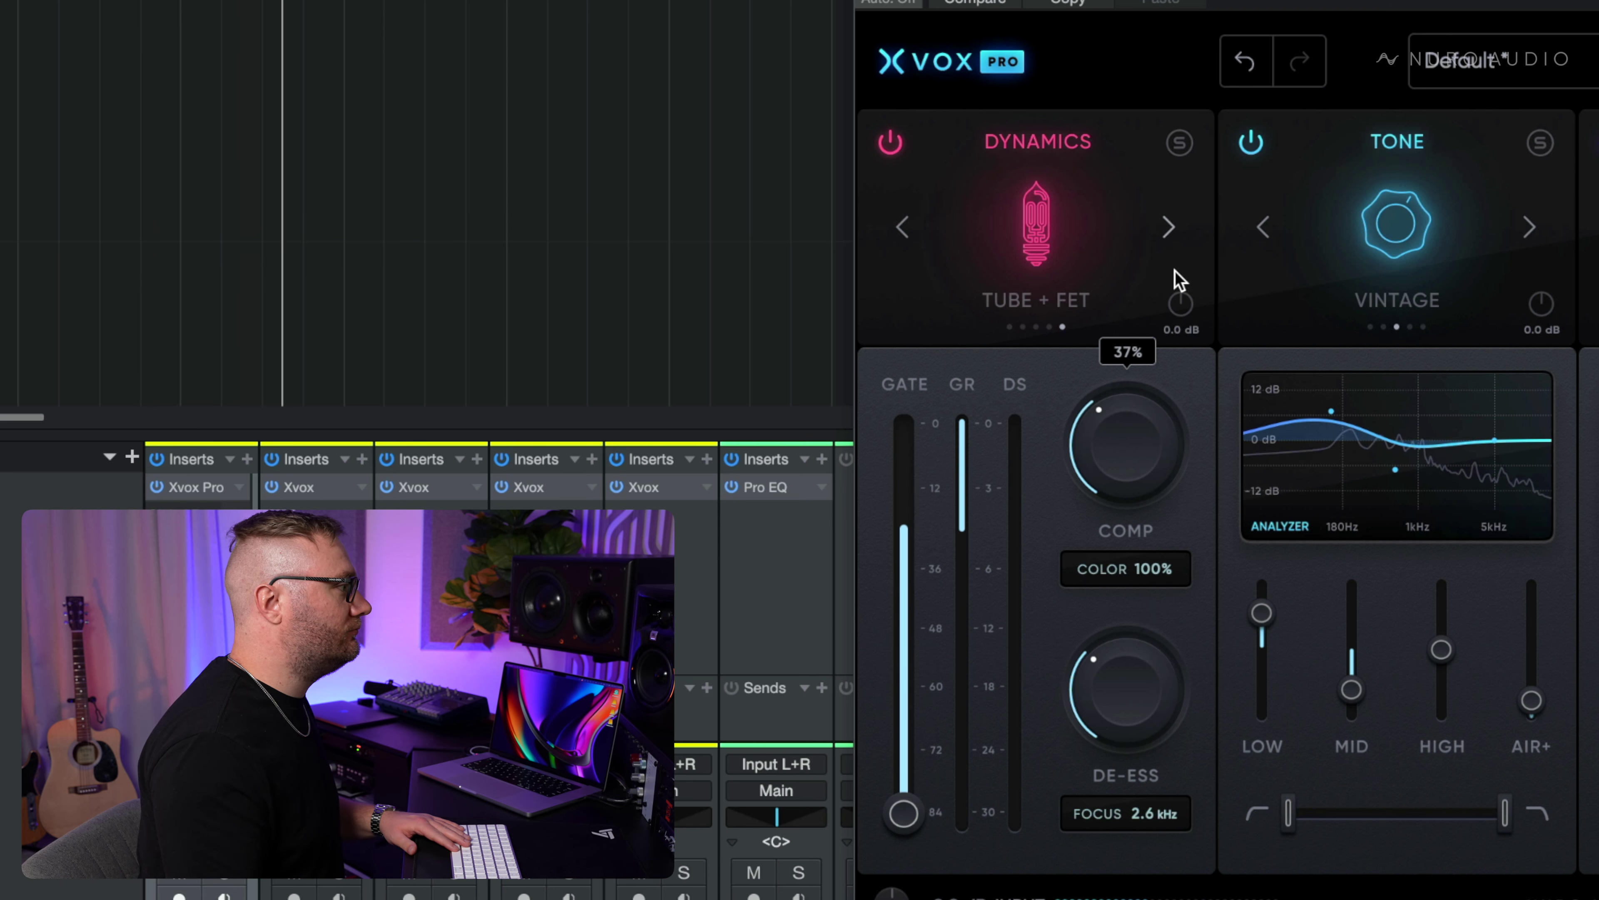
pyautogui.moveTo(1146, 580); pyautogui.dragTo(1218, 419)
pyautogui.moveTo(1079, 463); pyautogui.dragTo(1078, 479)
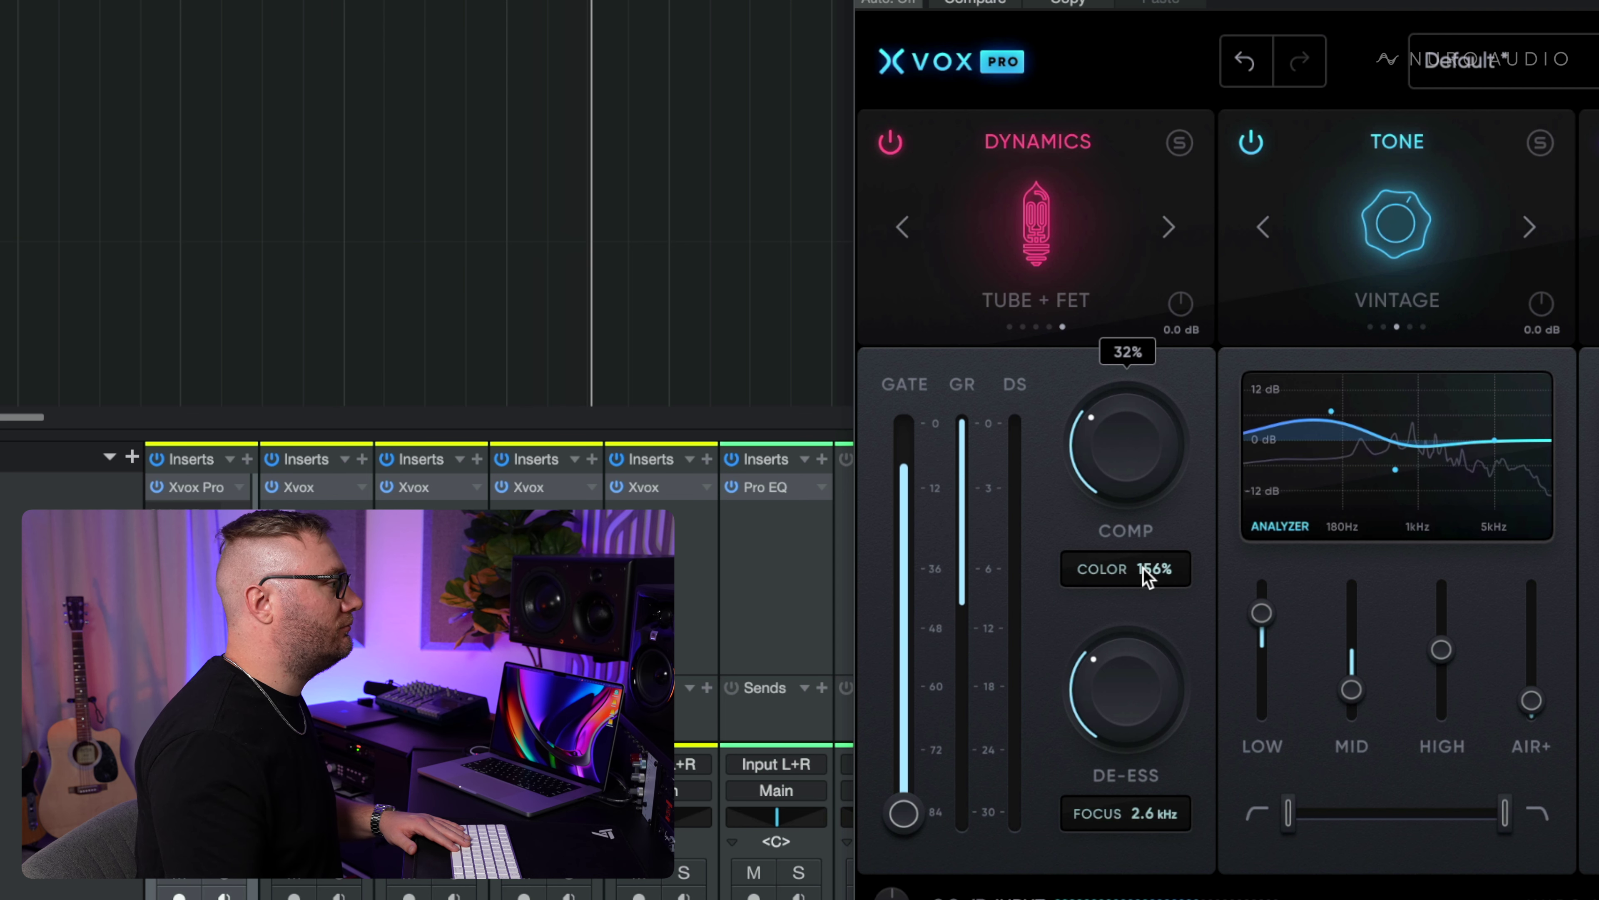
pyautogui.moveTo(1150, 571); pyautogui.dragTo(1315, 592)
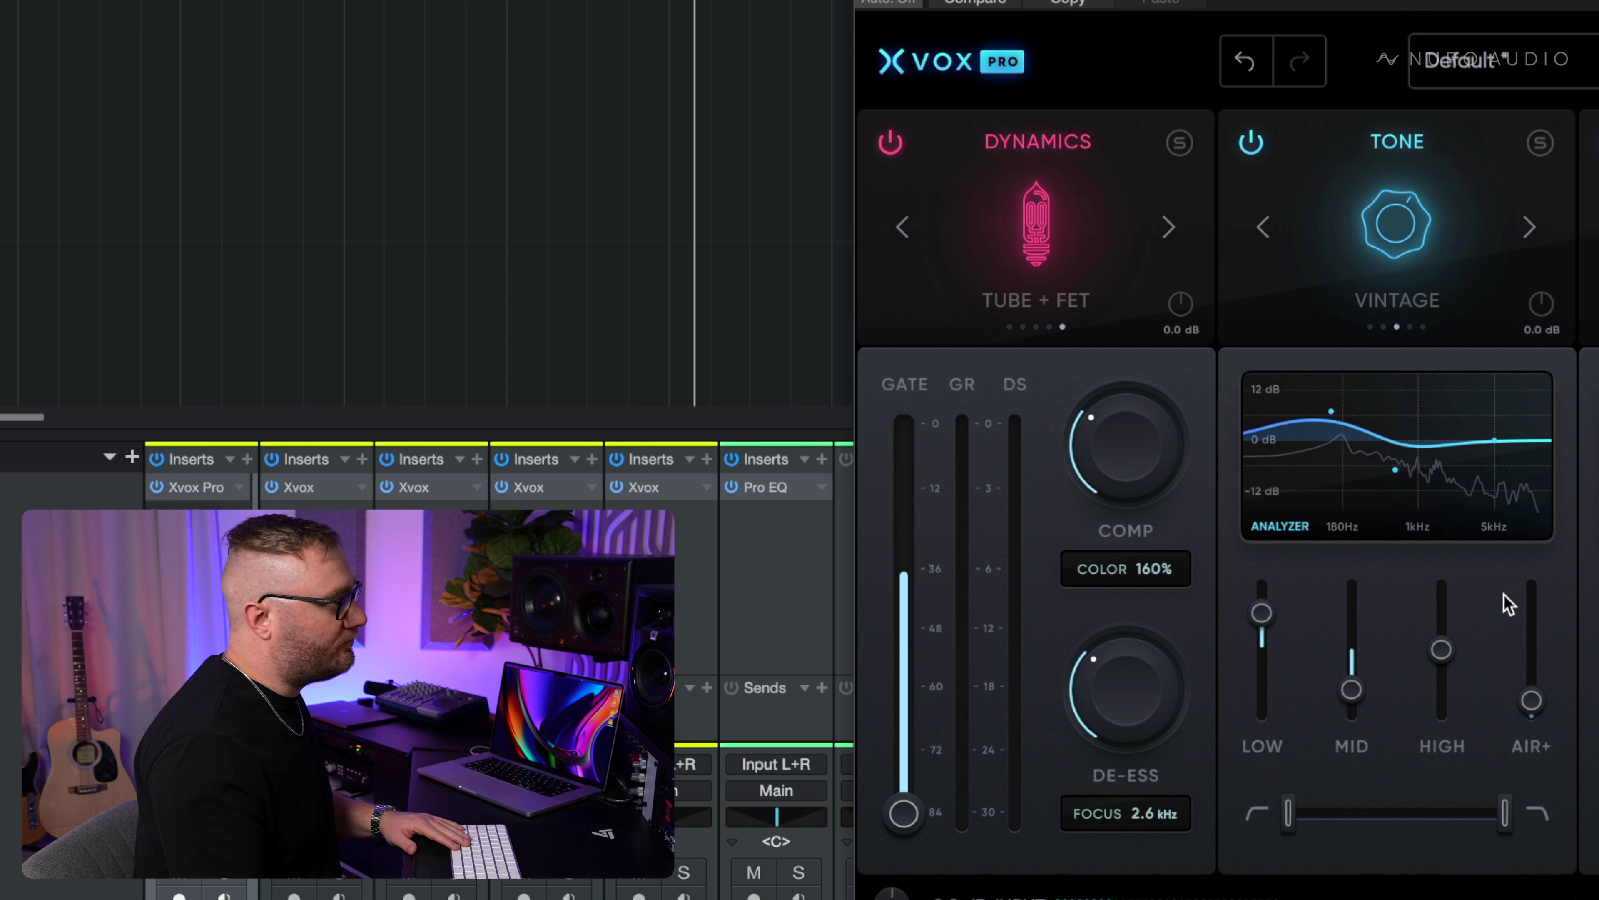
# Stop playback and slightly reduce the Tone module's low boost and mid cut.
pyautogui.press('space')
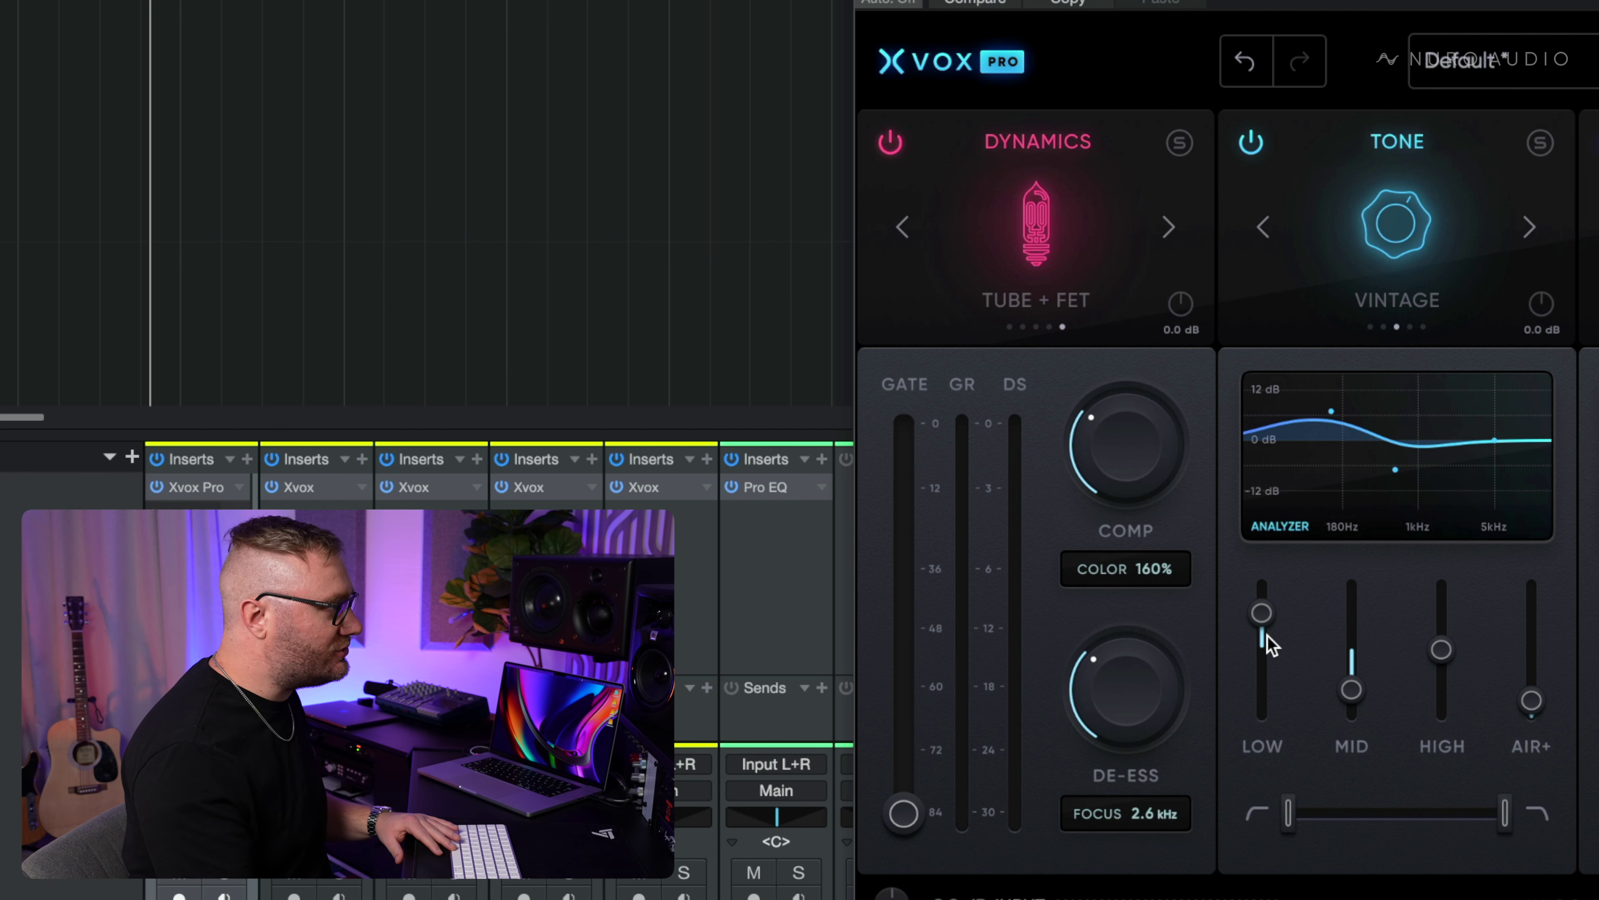
pyautogui.scroll(-4, 1262, 620)
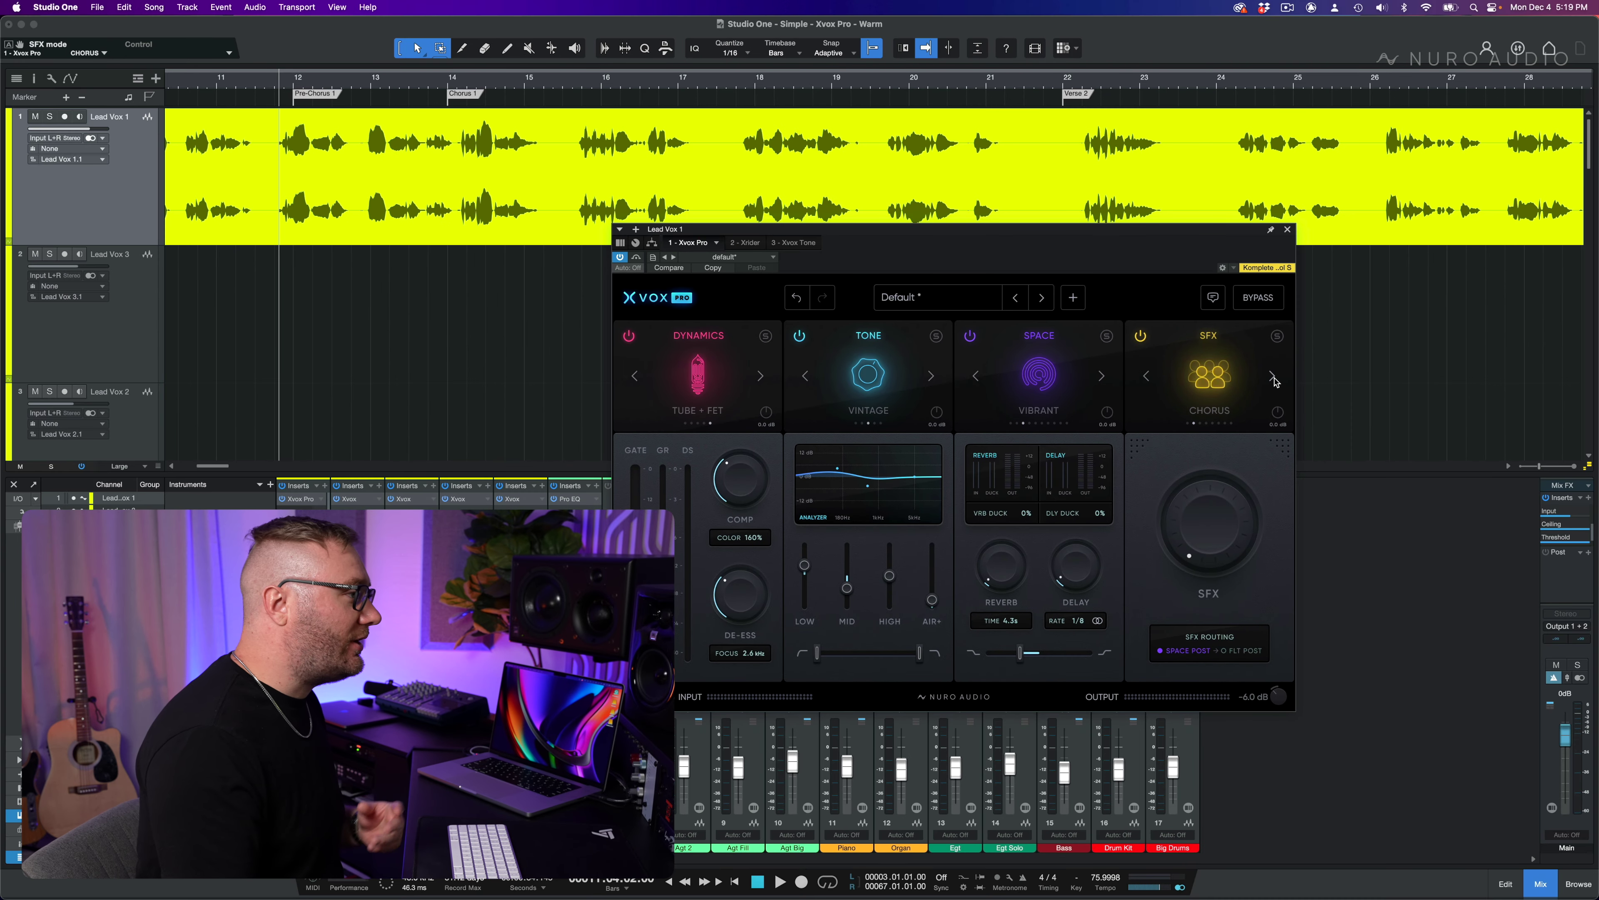
# Select Tape Sat in the SFX module, try its minimum and maximum amounts, and set it to roughly a third.
pyautogui.moveTo(1207, 526); pyautogui.dragTo(1215, 478)
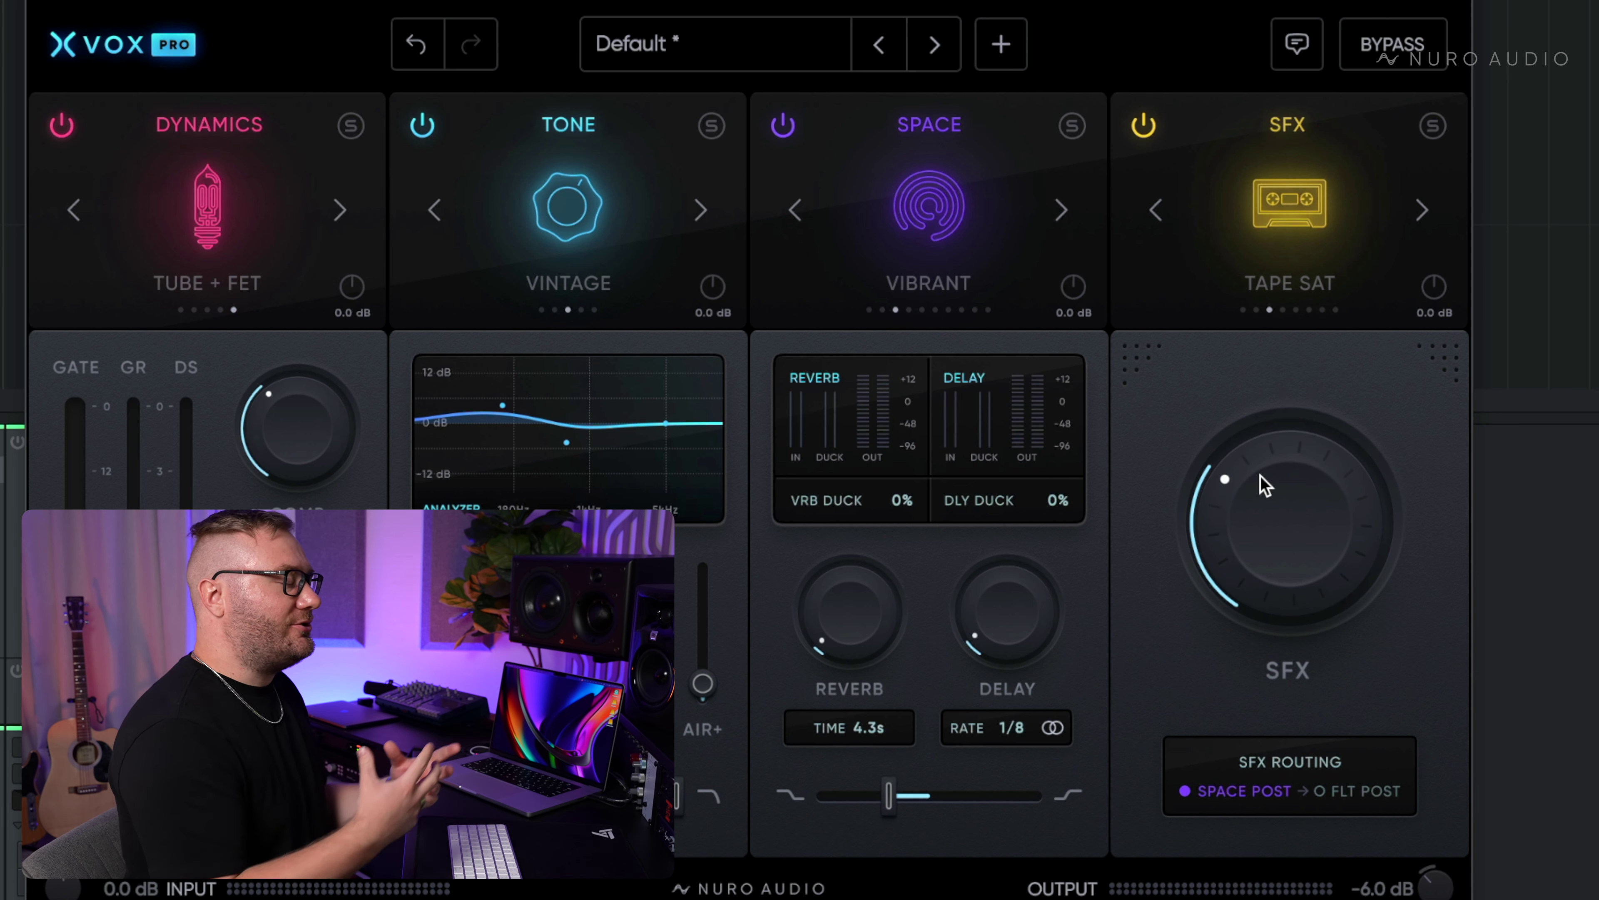
pyautogui.moveTo(1256, 496); pyautogui.dragTo(1231, 677)
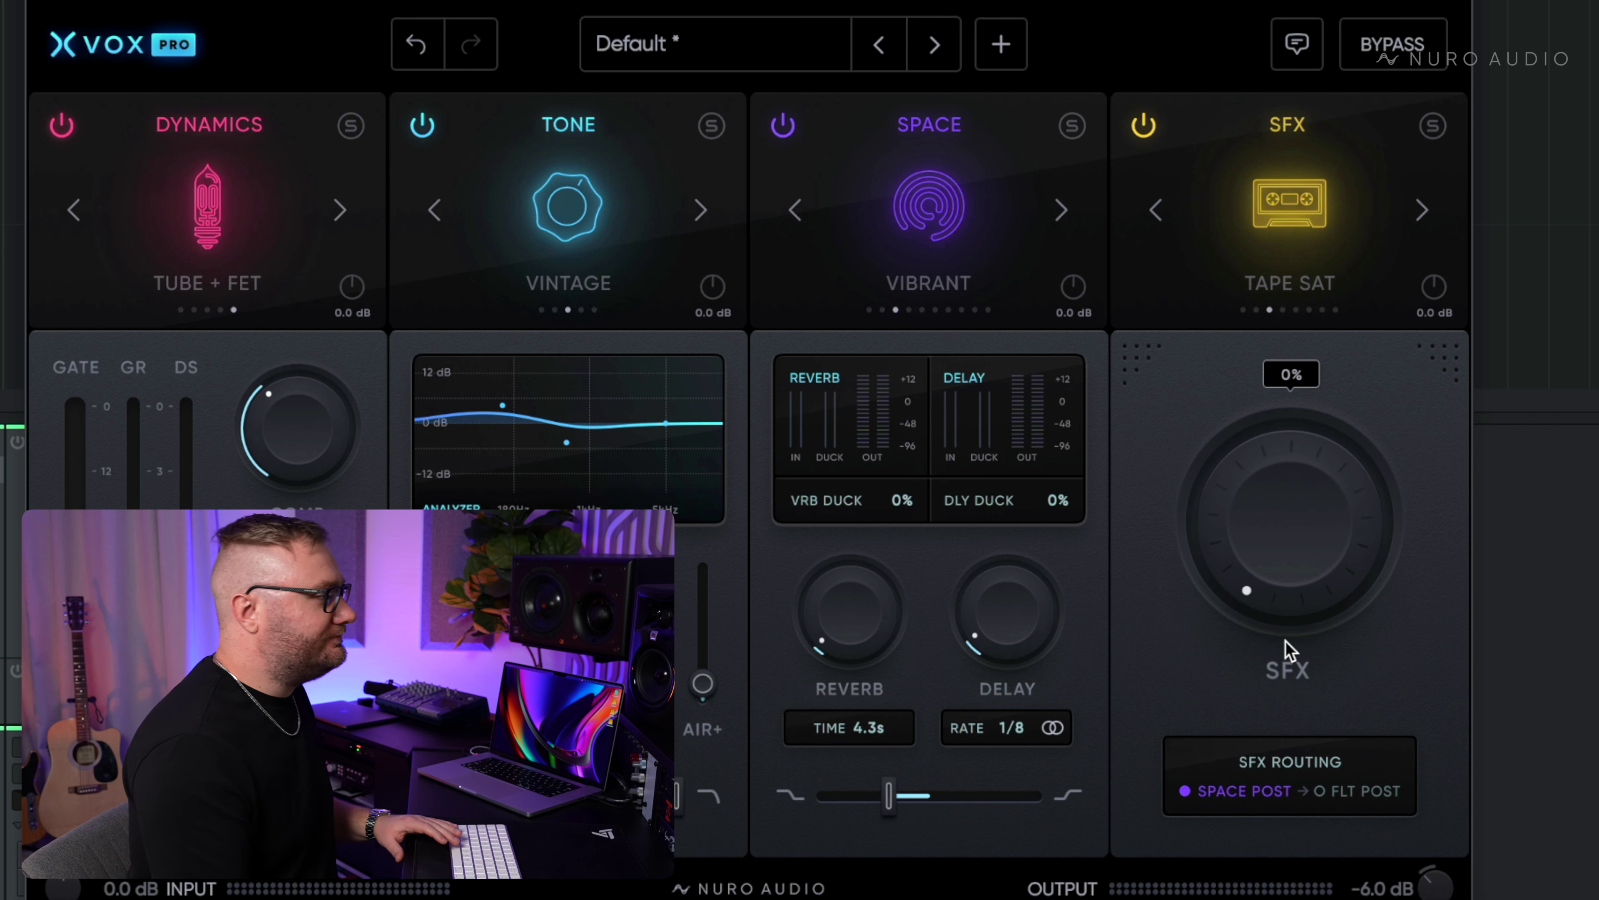
pyautogui.moveTo(1242, 589); pyautogui.dragTo(1314, 63)
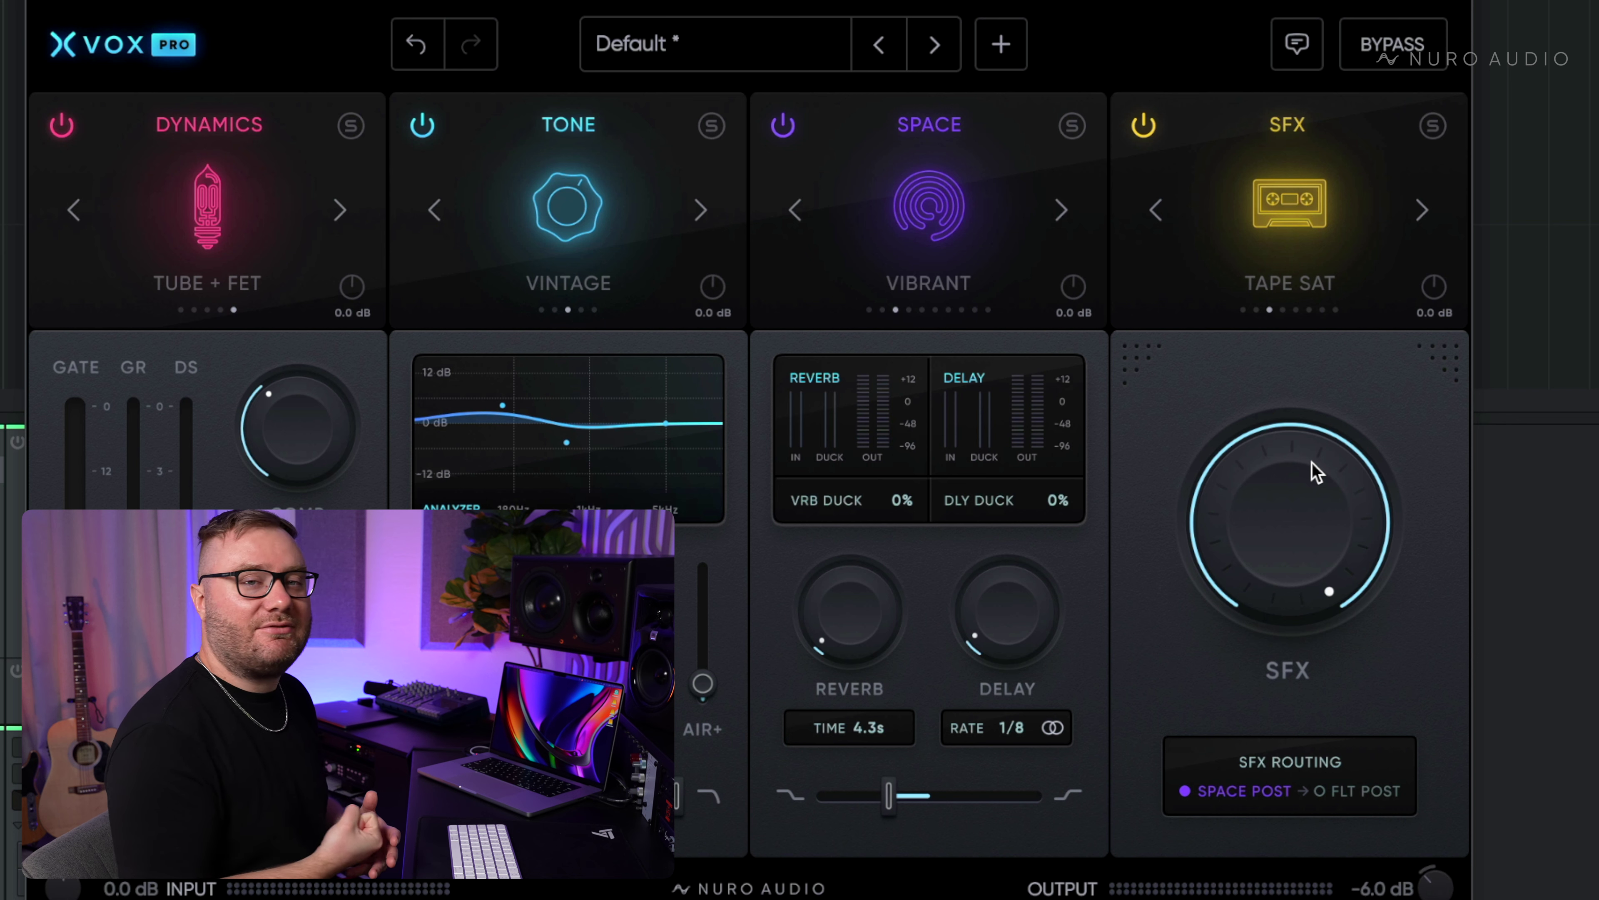
pyautogui.moveTo(1312, 462); pyautogui.dragTo(1259, 614)
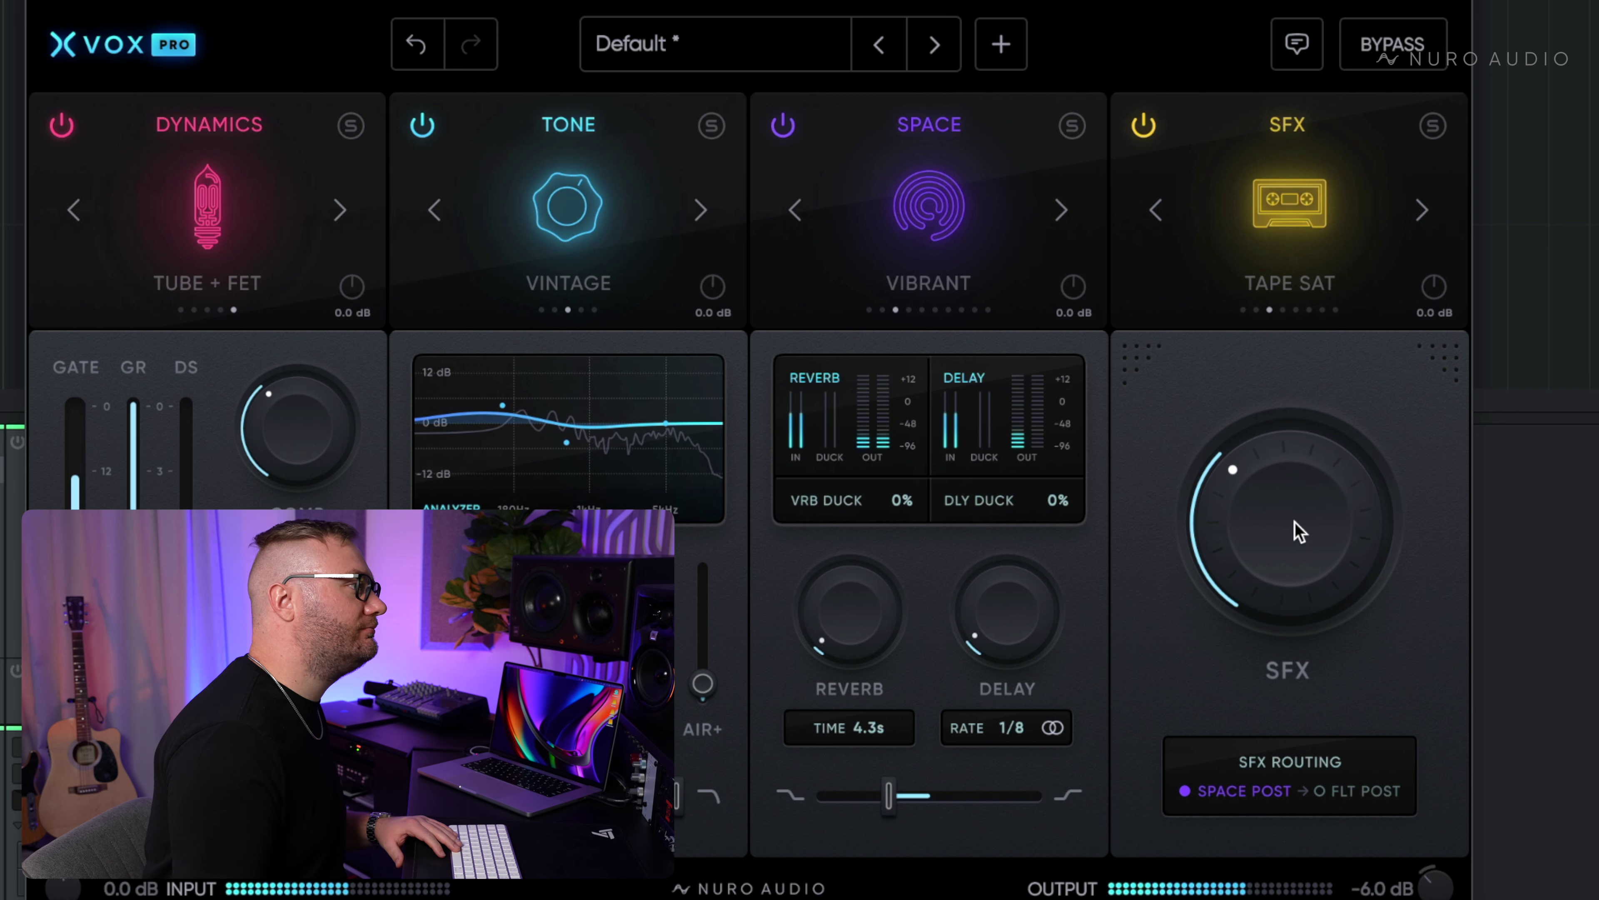
pyautogui.moveTo(1295, 529); pyautogui.dragTo(1295, 504)
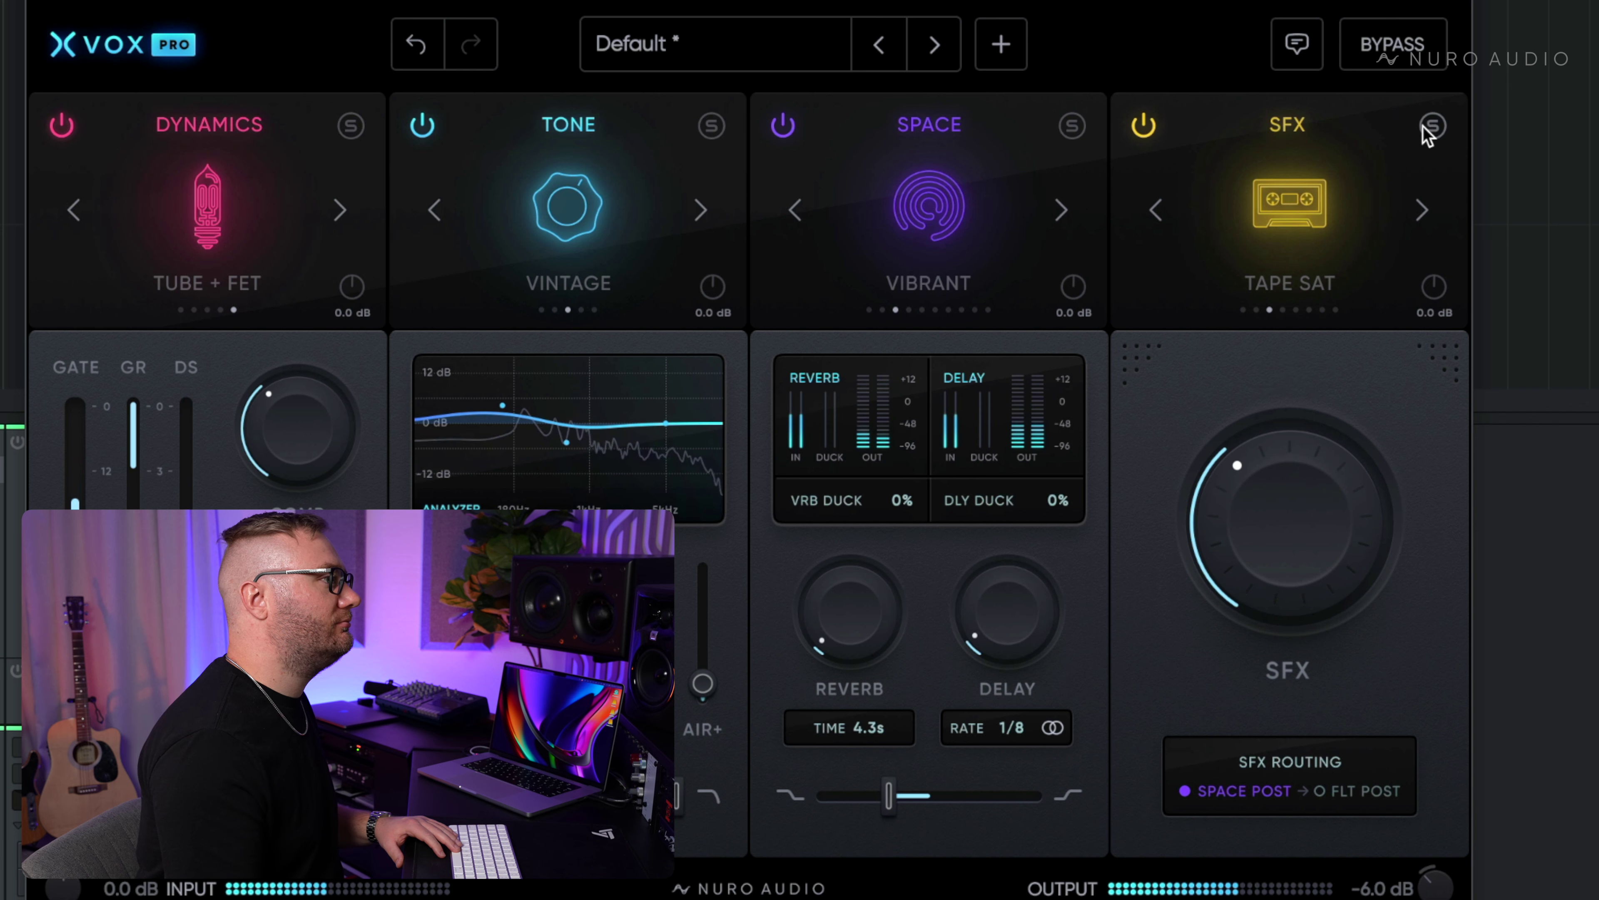
# Compare the playing vocal with the whole Xvox Pro plugin bypassed and active.
pyautogui.click(1412, 48)
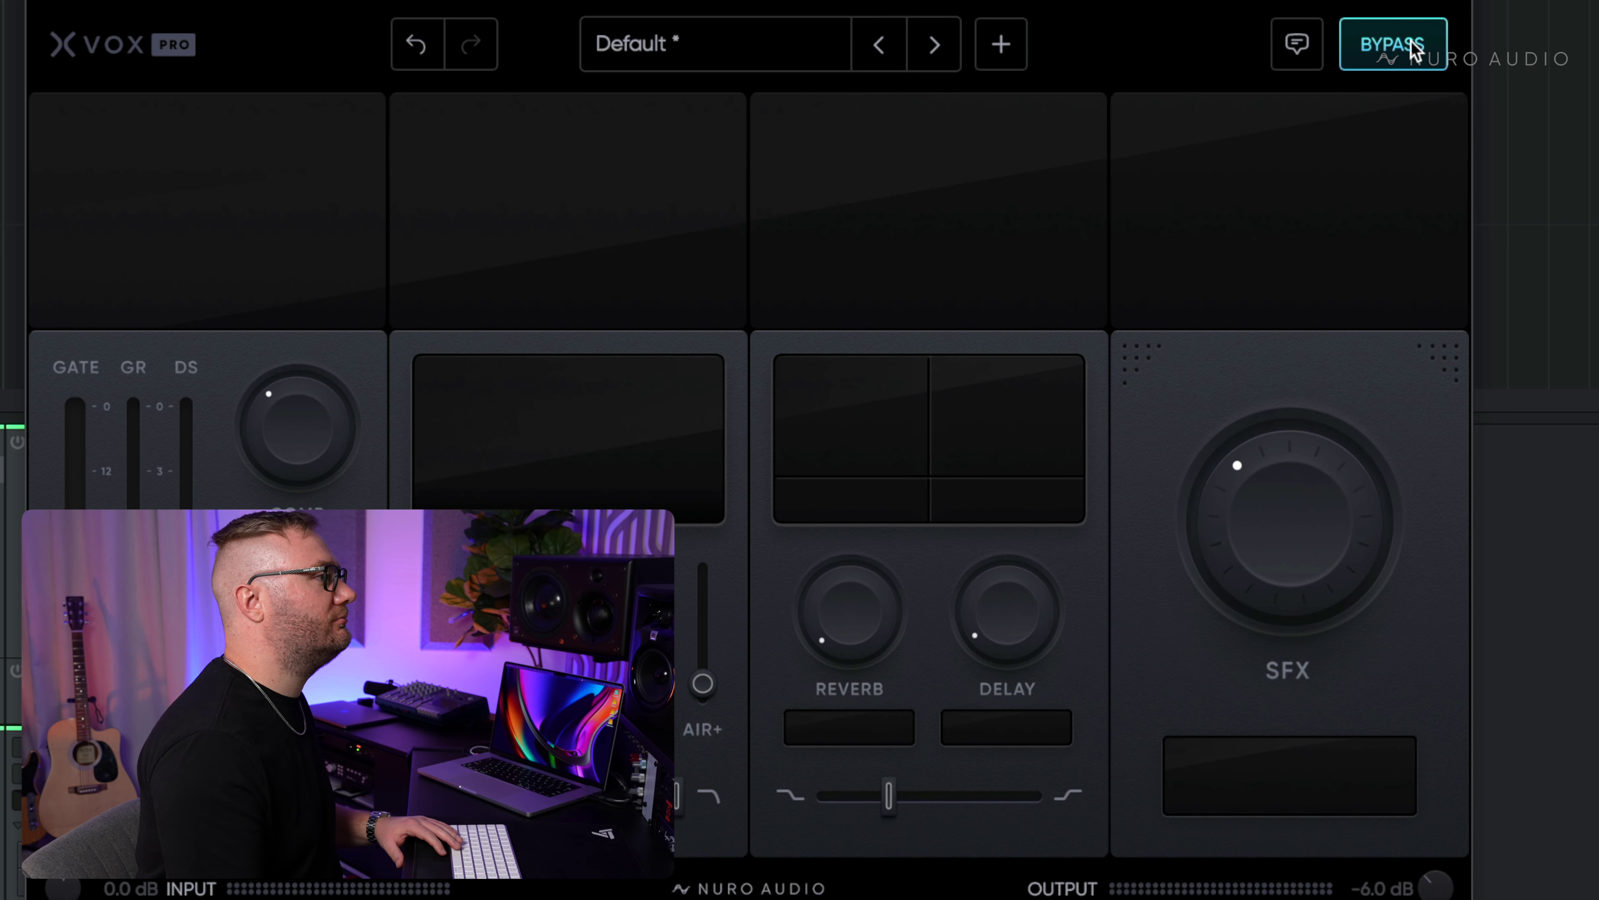
pyautogui.click(1412, 48)
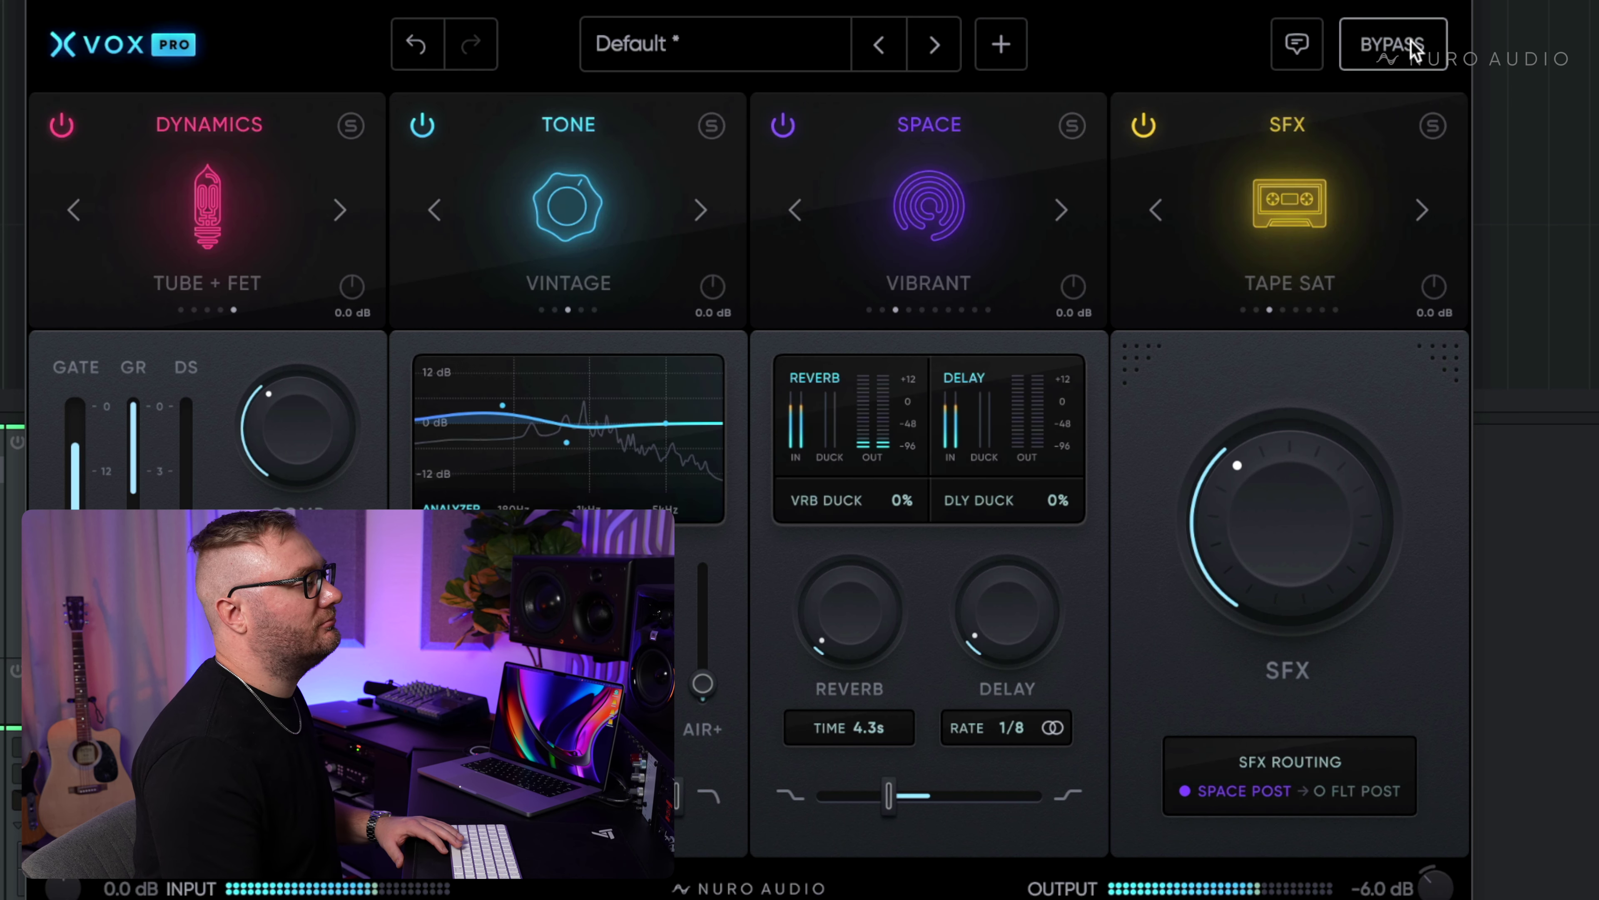